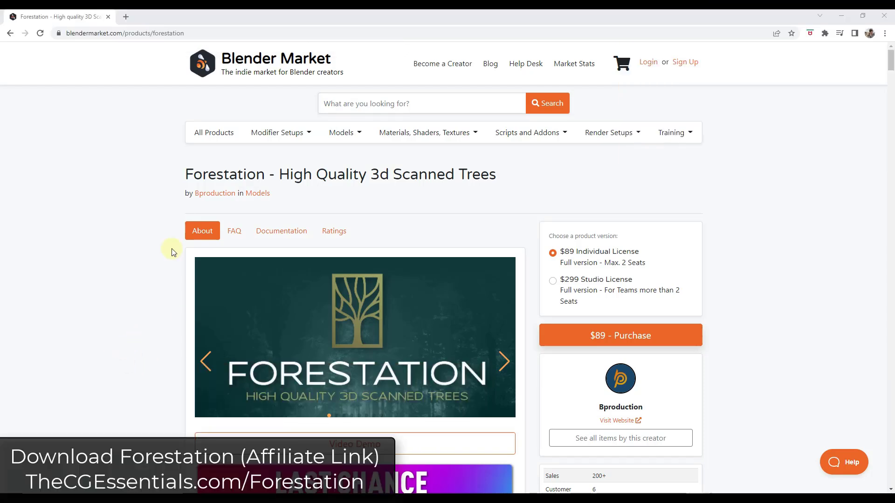
# - Scroll down the Forestation page on Blender Market toward its written description
pyautogui.scroll(-20, 626, 306)
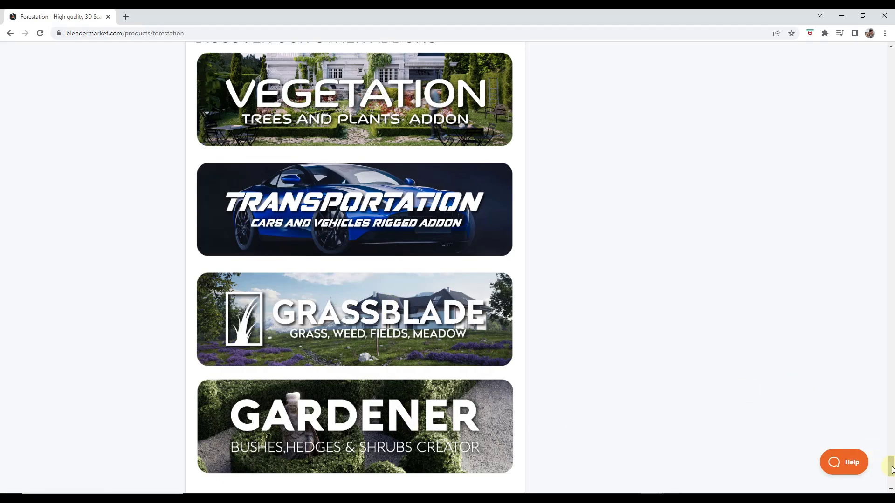
pyautogui.moveTo(892, 468); pyautogui.dragTo(890, 54)
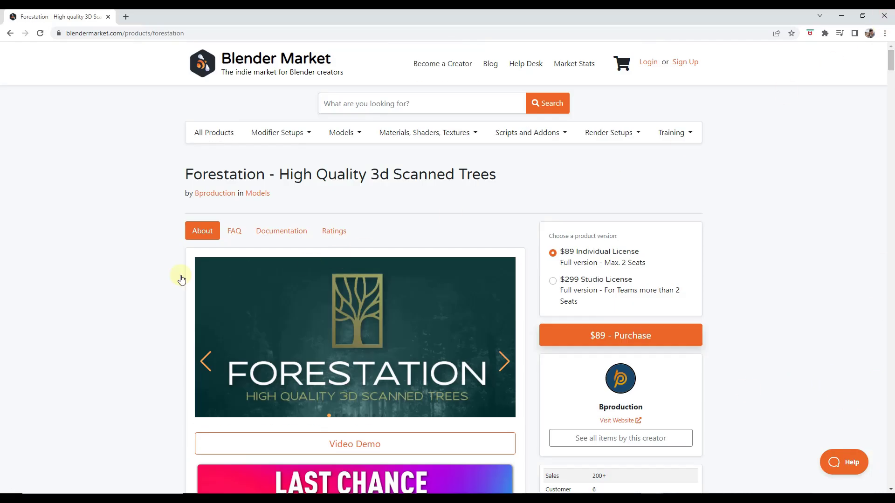
pyautogui.scroll(-3, 160, 276)
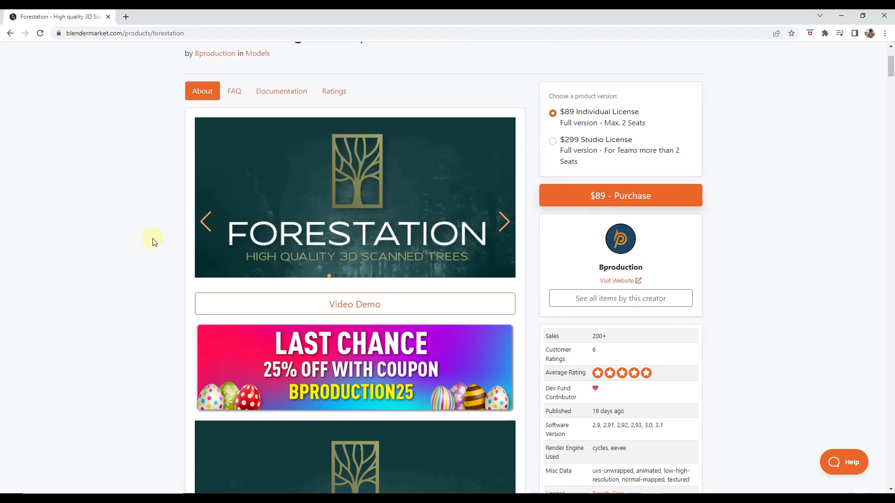
pyautogui.scroll(-2, 390, 238)
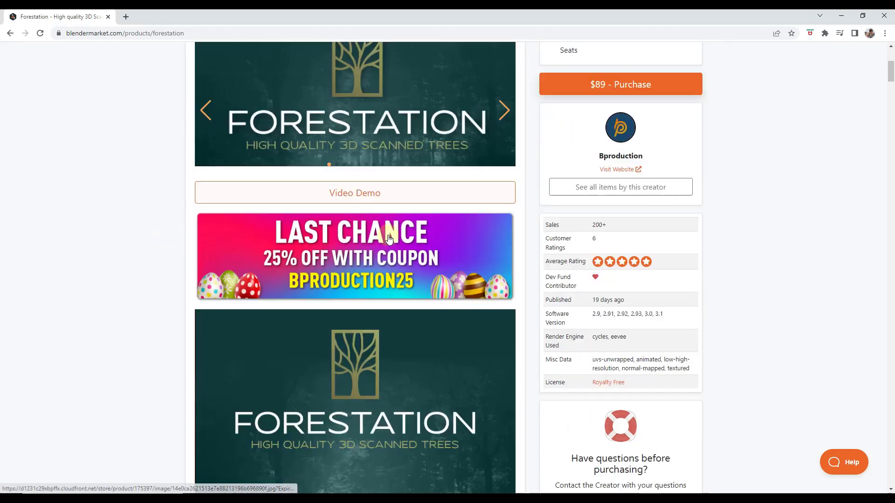
pyautogui.scroll(-10, 413, 246)
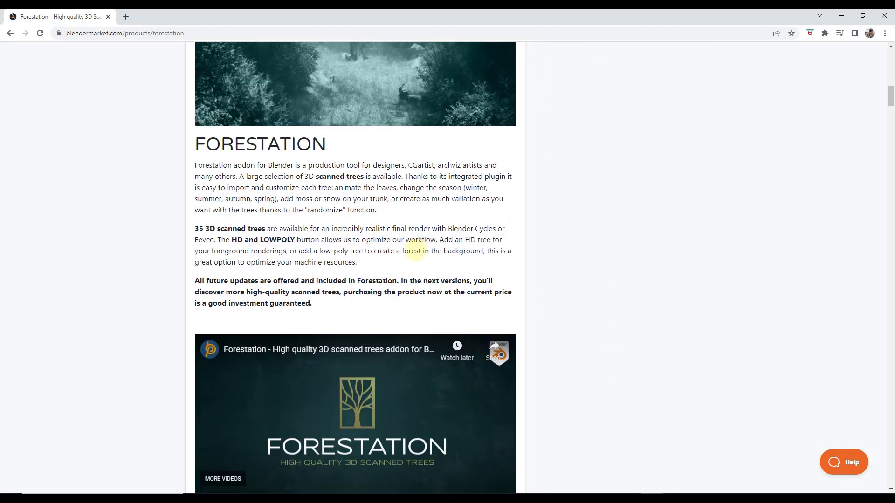
pyautogui.scroll(-1, 416, 251)
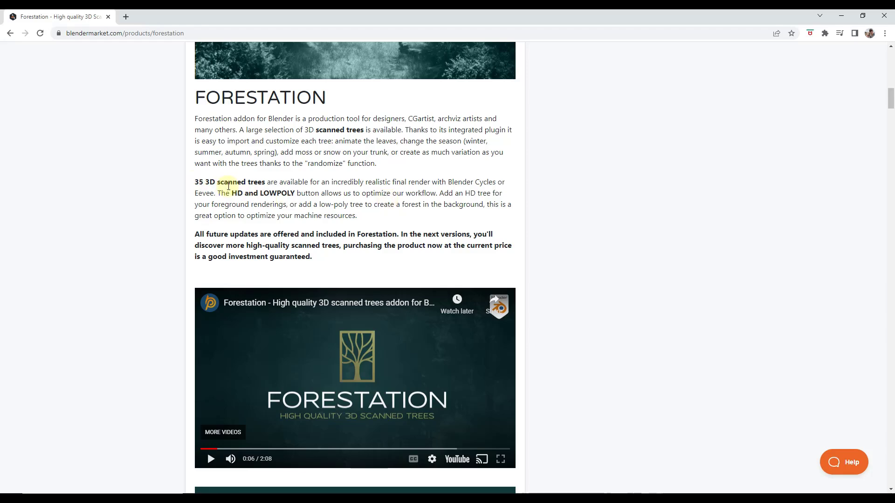
# - Highlight the 'HD and LOWPOLY' phrase and the sentence about free future updates
pyautogui.scroll(-2, 312, 180)
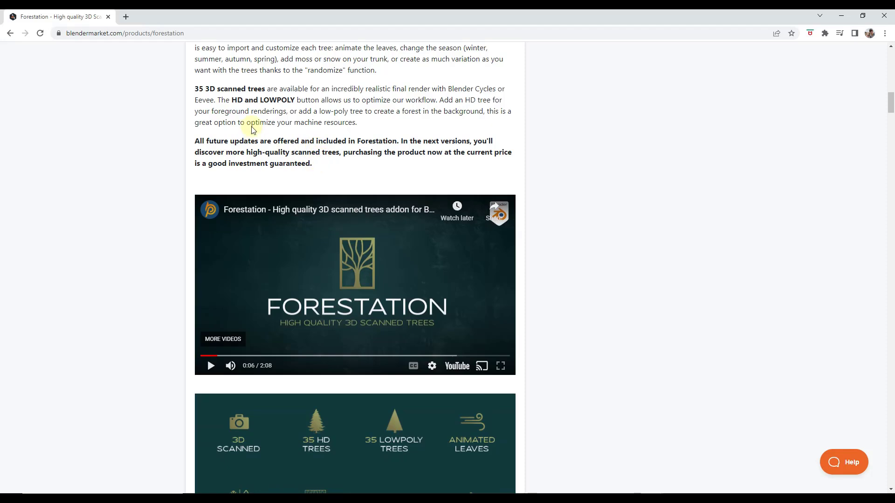
pyautogui.moveTo(232, 101); pyautogui.dragTo(292, 100)
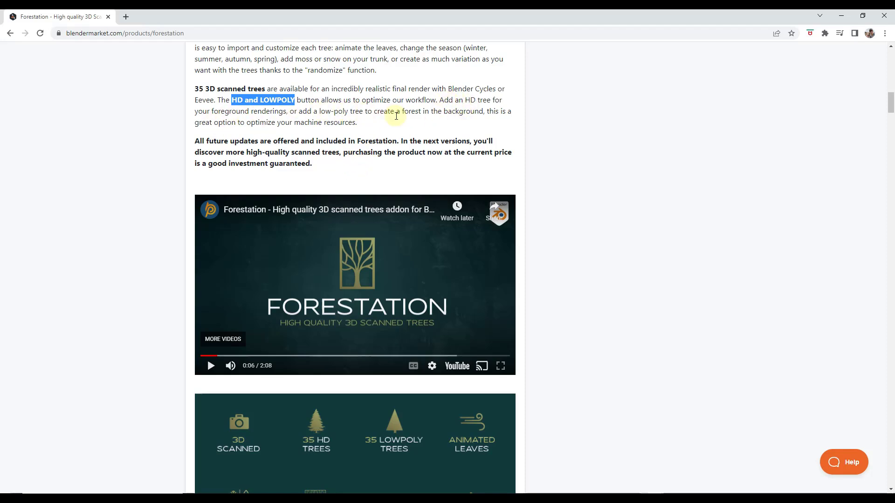
pyautogui.moveTo(195, 141); pyautogui.dragTo(392, 142)
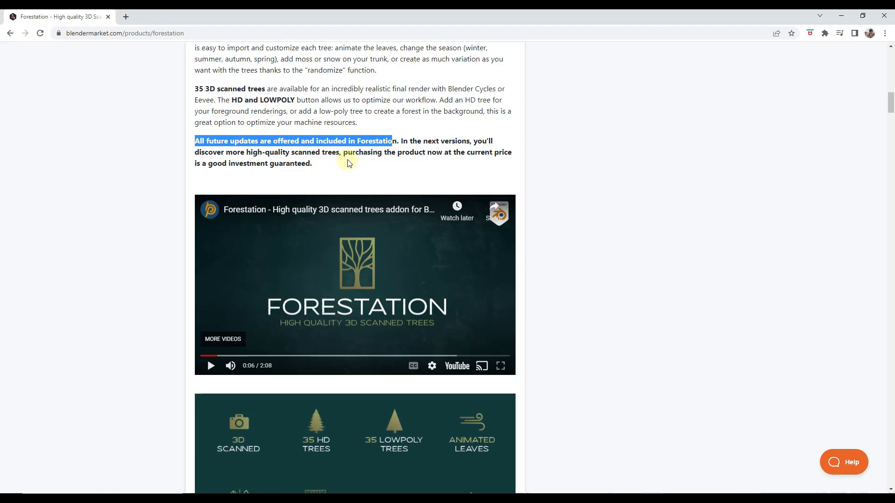
# - Scroll past the feature icons and tree Catalog grid to the Featuring Micro displacement section
pyautogui.scroll(-5, 541, 179)
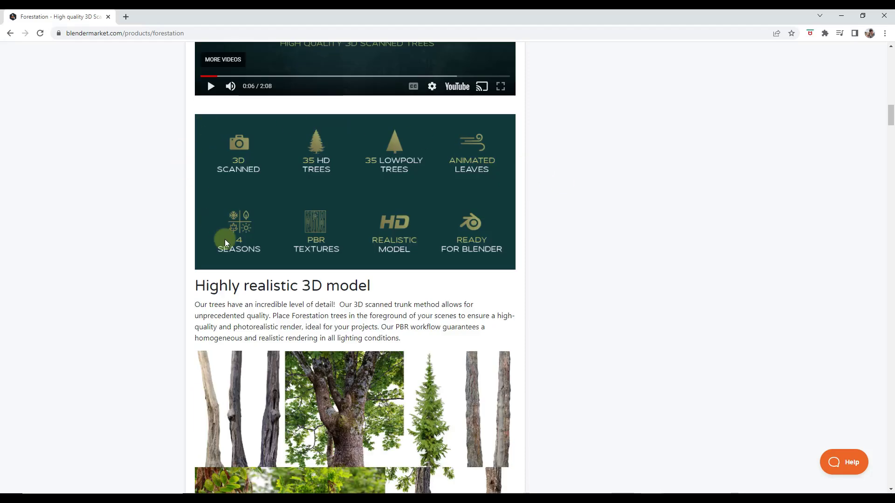
pyautogui.scroll(-5, 196, 179)
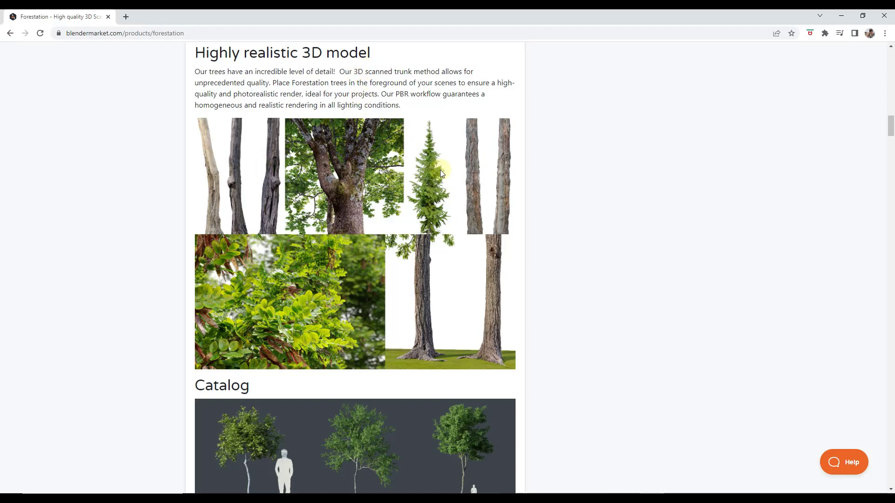
pyautogui.scroll(-6, 440, 170)
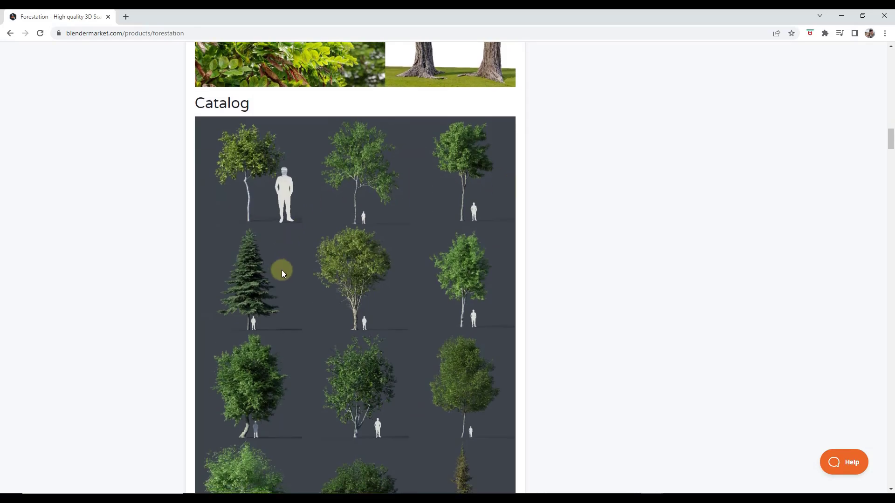
pyautogui.scroll(-4, 451, 268)
pyautogui.scroll(-10, 376, 285)
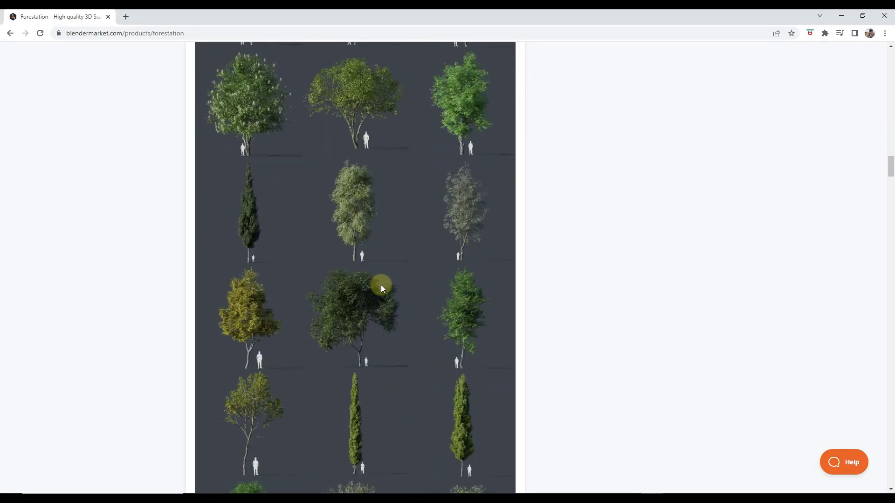
pyautogui.scroll(-4, 384, 226)
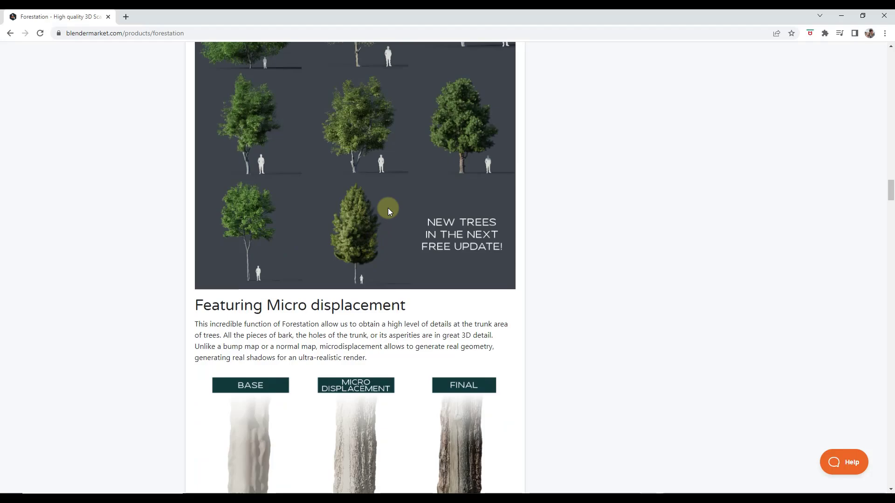
pyautogui.scroll(-2, 381, 212)
pyautogui.scroll(-2, 381, 212)
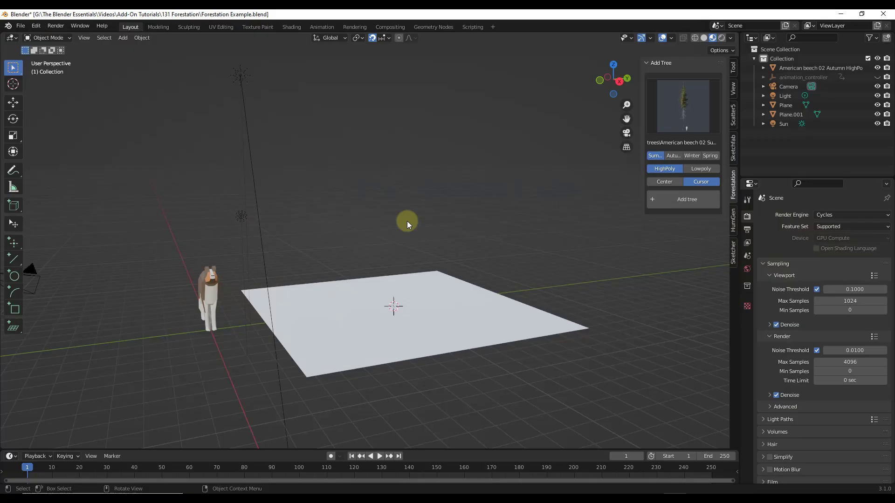
pyautogui.moveTo(431, 222); pyautogui.dragTo(432, 226, button='middle')
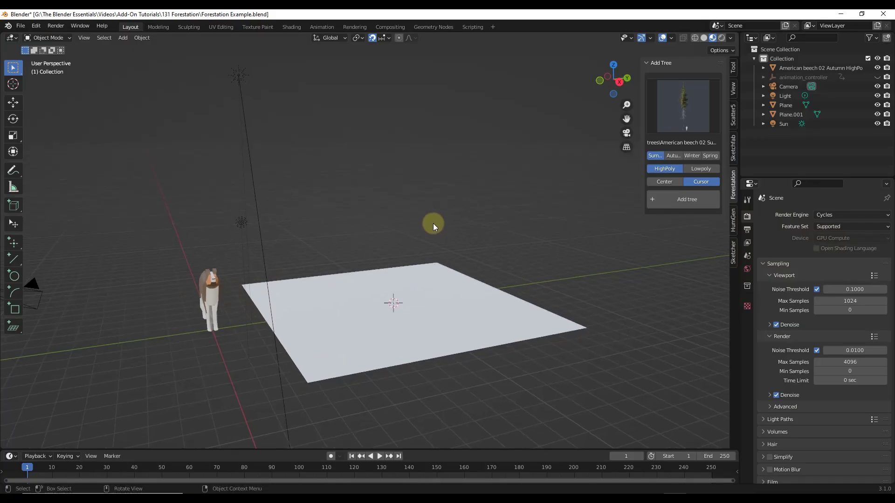
pyautogui.click(36, 26)
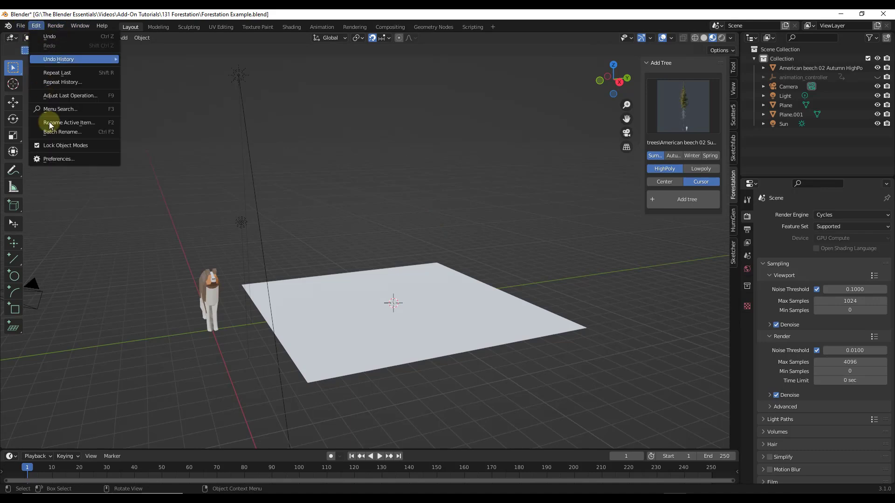
pyautogui.click(63, 160)
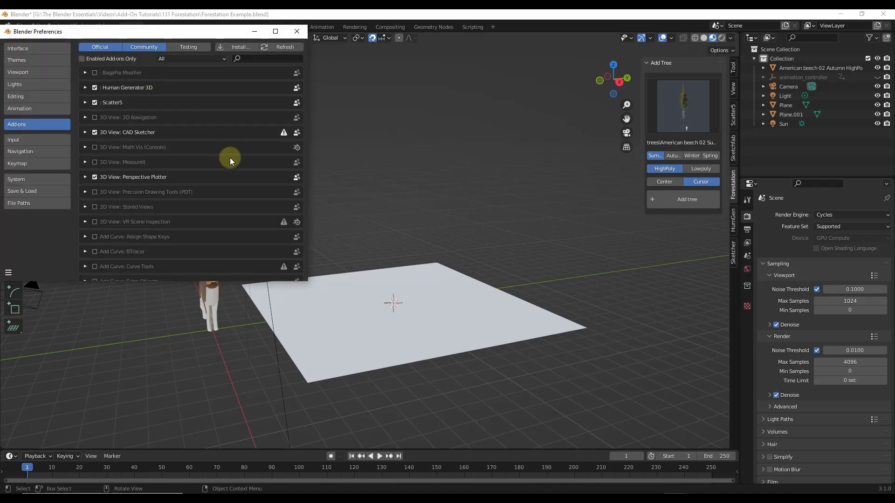
pyautogui.click(252, 59)
pyautogui.write('for')
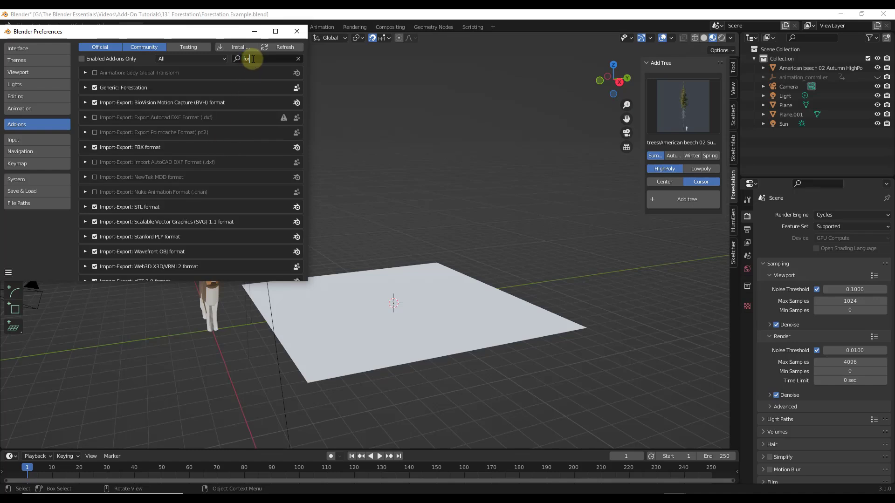
pyautogui.write('e')
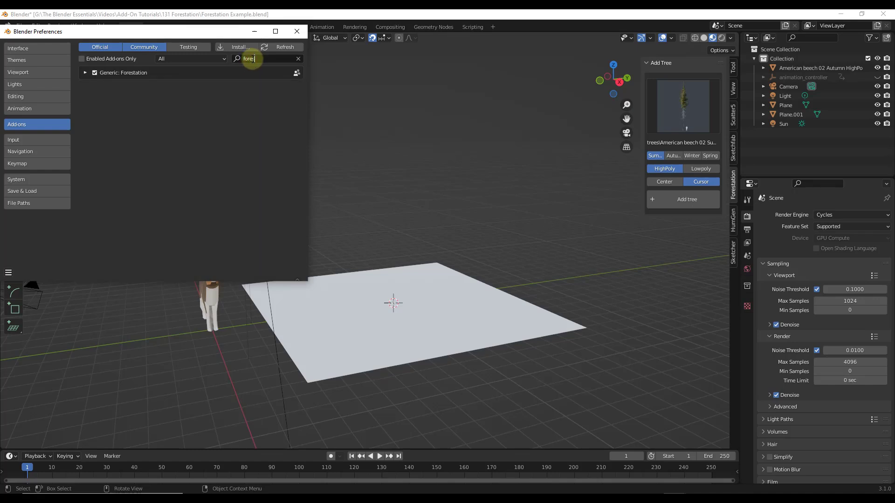
pyautogui.write('s')
pyautogui.click(85, 73)
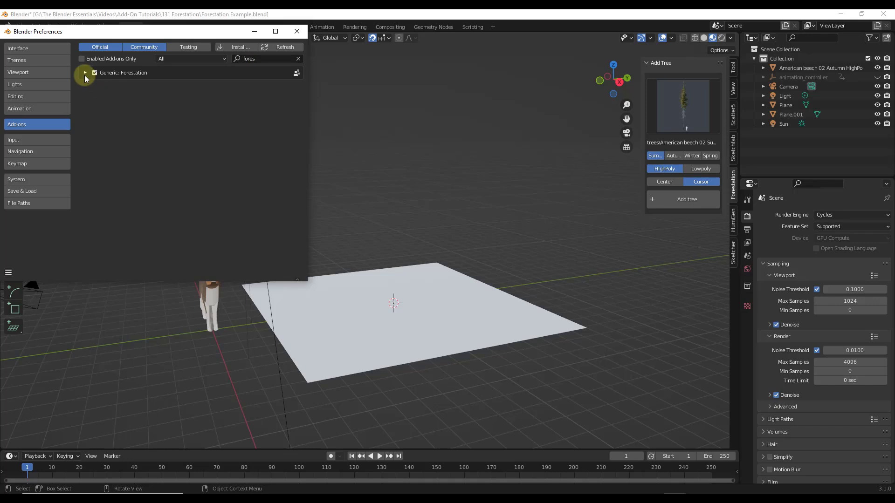
pyautogui.click(85, 73)
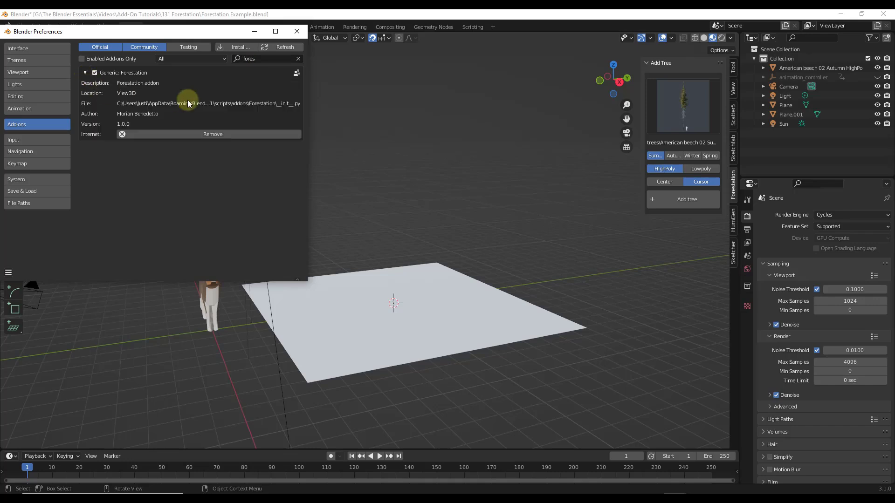
pyautogui.click(303, 37)
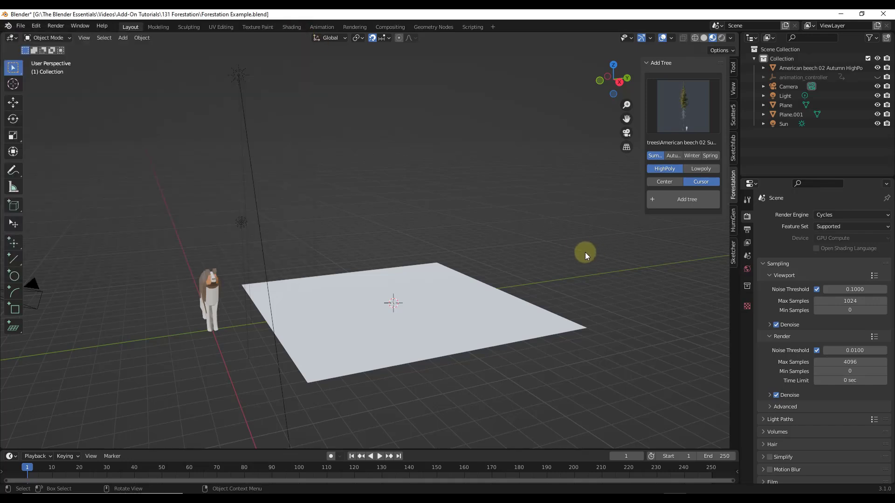
# - Show the sidebar with N and orbit the view slightly around the plane
pyautogui.press('n')
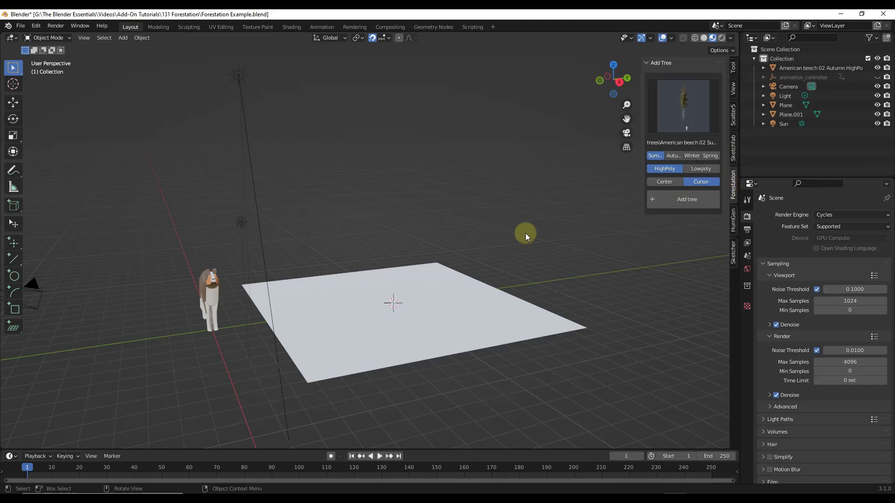
pyautogui.moveTo(526, 237); pyautogui.dragTo(525, 235, button='middle')
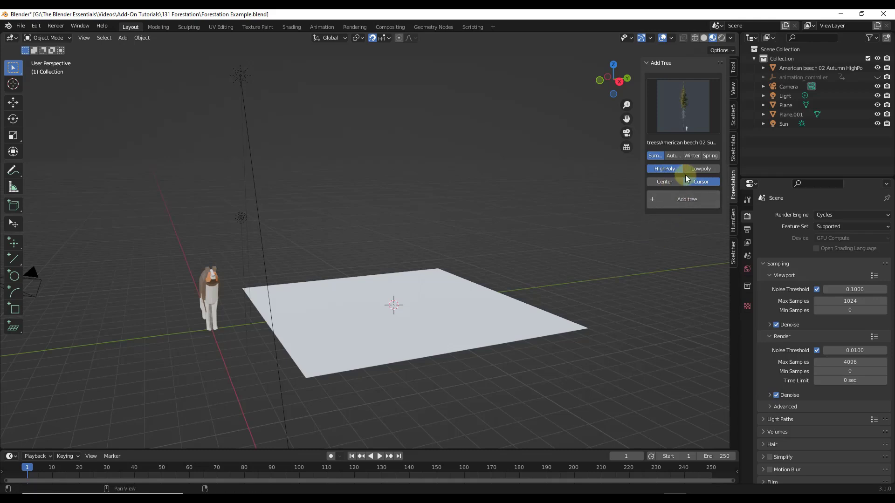
pyautogui.moveTo(430, 292); pyautogui.dragTo(398, 303, button='middle')
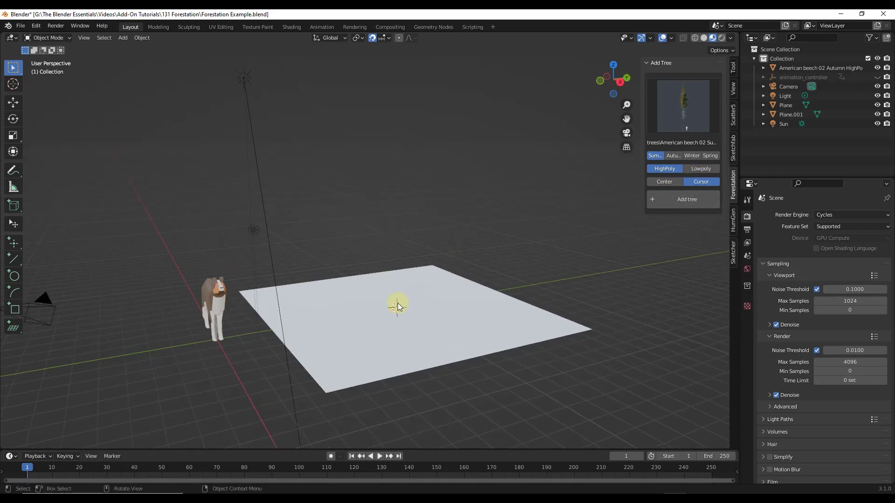
# - Open the species gallery and pick the Alee chinese elm, keeping Summer and HighPoly
pyautogui.click(689, 107)
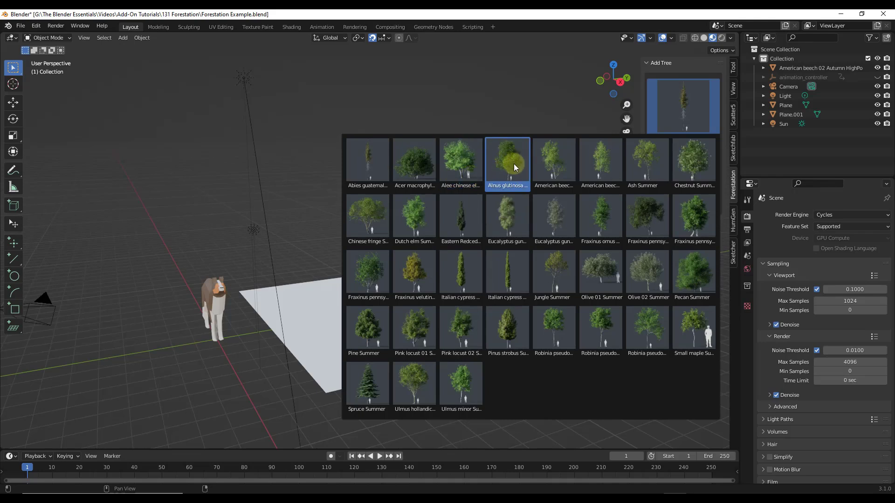
pyautogui.click(460, 164)
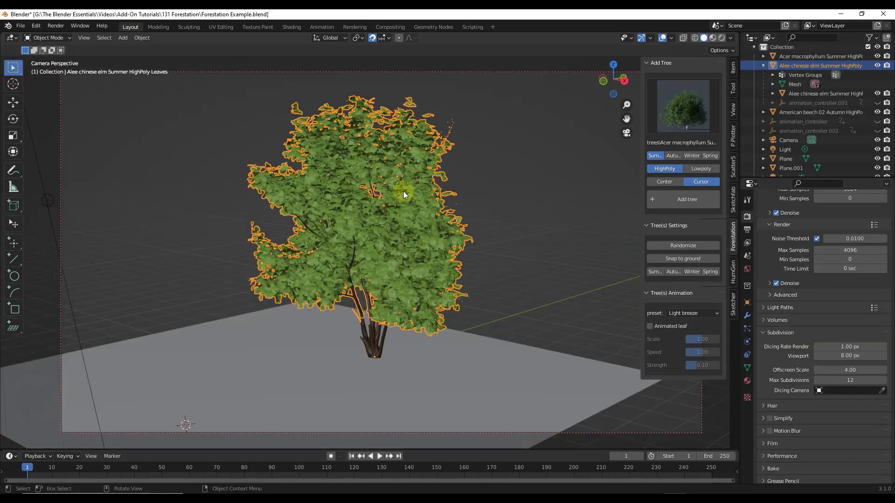
# - Select the elm's leaves and move them along the Y axis
pyautogui.moveTo(406, 183)
pyautogui.mouseDown(button='middle')
pyautogui.moveTo(418, 171)
pyautogui.moveTo(412, 184)
pyautogui.mouseUp(button='middle')
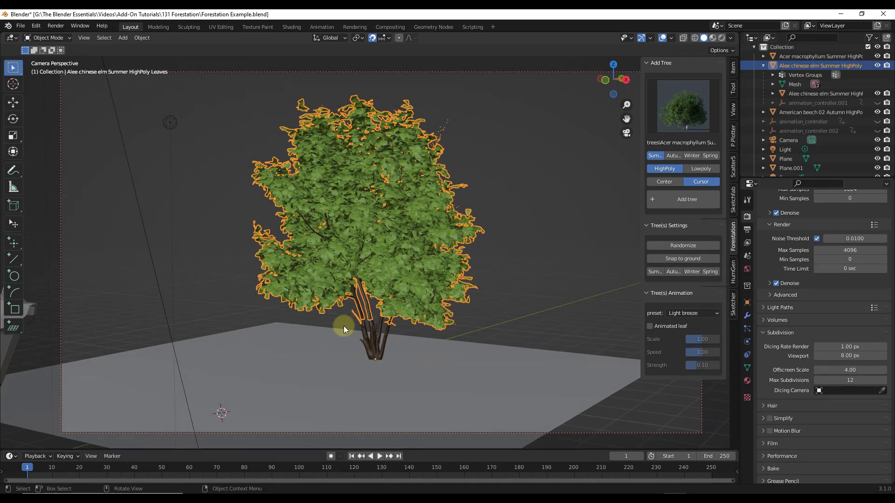
pyautogui.click(367, 340)
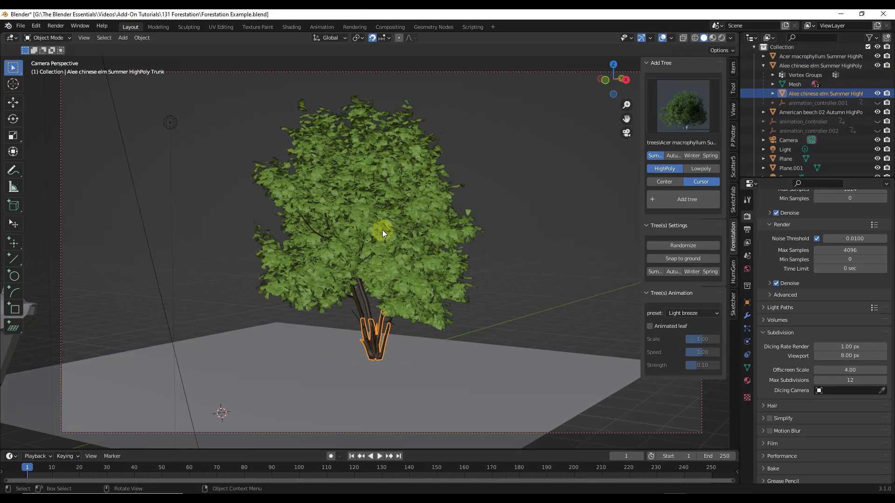
pyautogui.keyDown('shift'); pyautogui.click(367, 186); pyautogui.keyUp('shift')
pyautogui.click(376, 346)
pyautogui.keyDown('shift'); pyautogui.click(376, 226); pyautogui.keyUp('shift')
pyautogui.moveTo(517, 227); pyautogui.dragTo(486, 231, button='middle')
pyautogui.press('g')
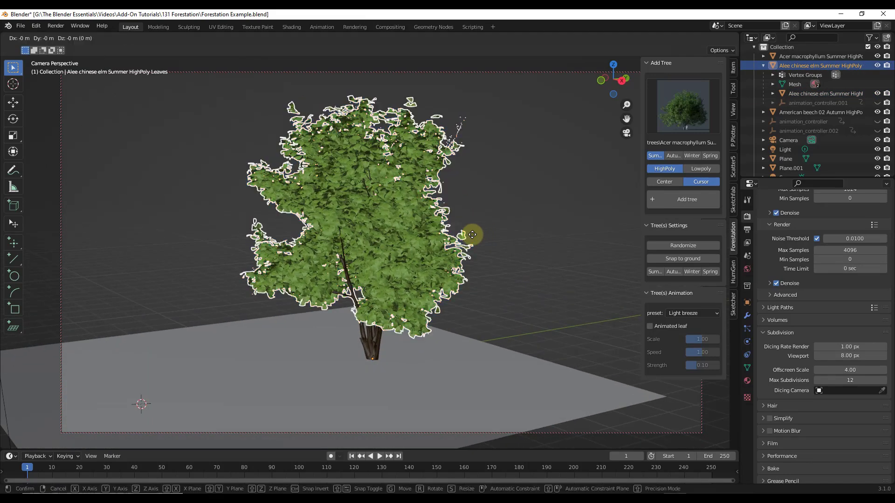
pyautogui.press('y')
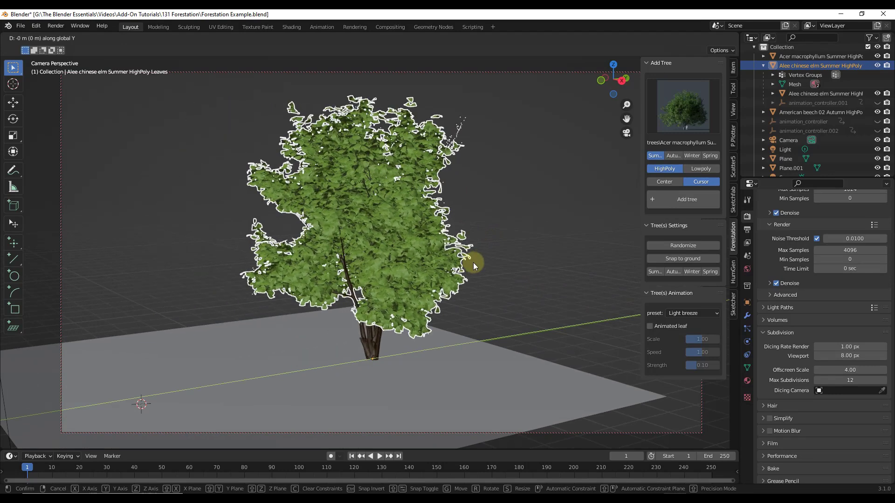
pyautogui.click(473, 262)
# - Move the trunk 3 m along Y, then undo so it returns beneath the crown
pyautogui.click(368, 351)
pyautogui.press('g')
pyautogui.press('y')
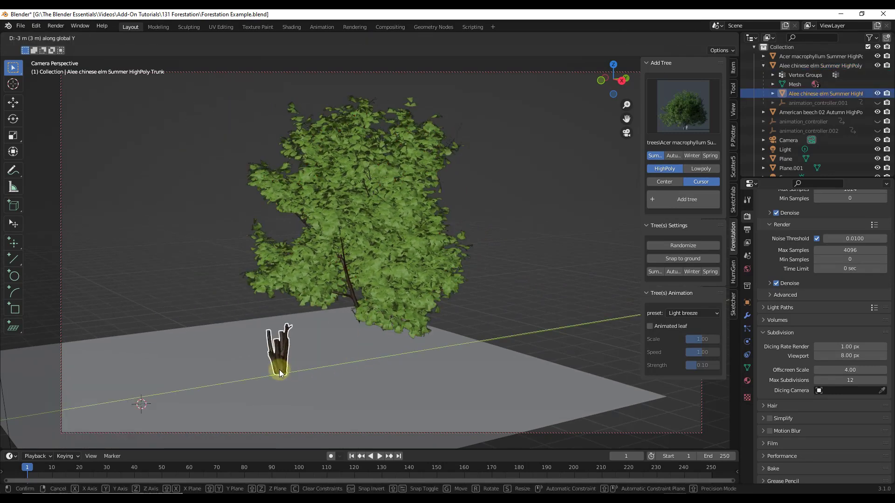
pyautogui.click(267, 345)
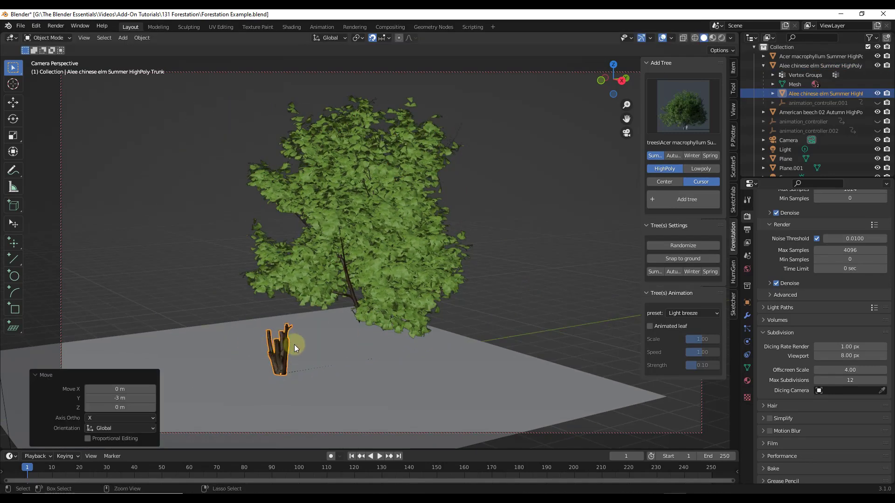
pyautogui.hotkey('ctrl', 'z')
pyautogui.click(383, 196)
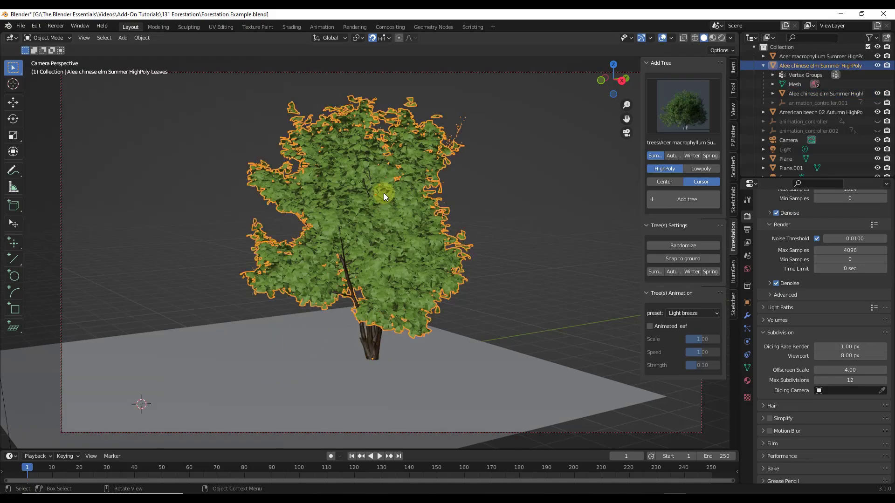
pyautogui.moveTo(384, 193); pyautogui.dragTo(379, 249, button='middle')
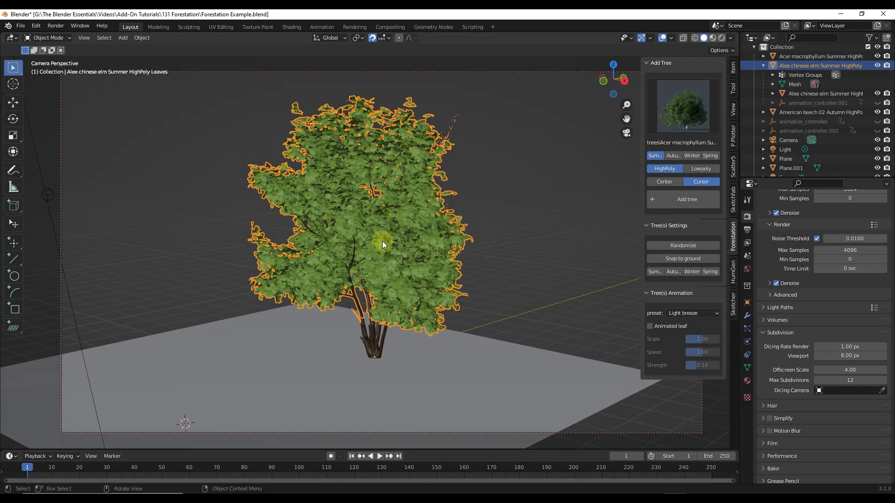
# - Randomize the elm's crown and trunk thirteen times, then zoom out to see the whole scene
pyautogui.click(676, 246)
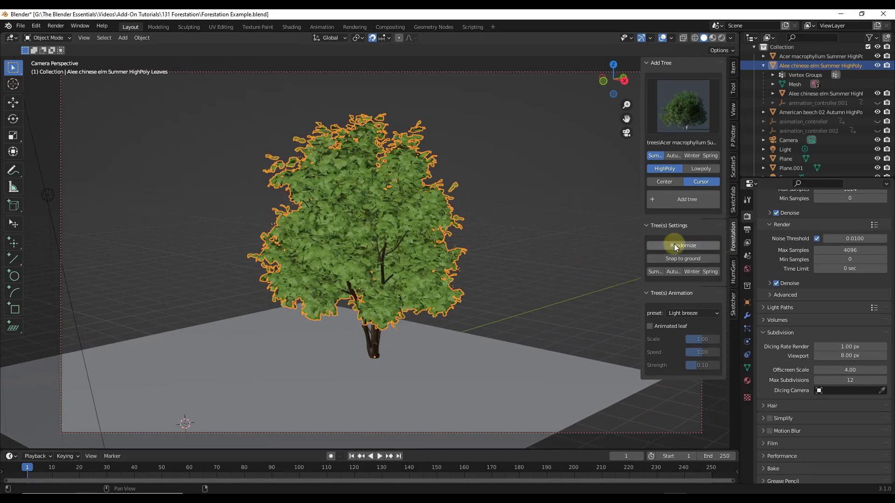
pyautogui.click(676, 246)
pyautogui.click(676, 247)
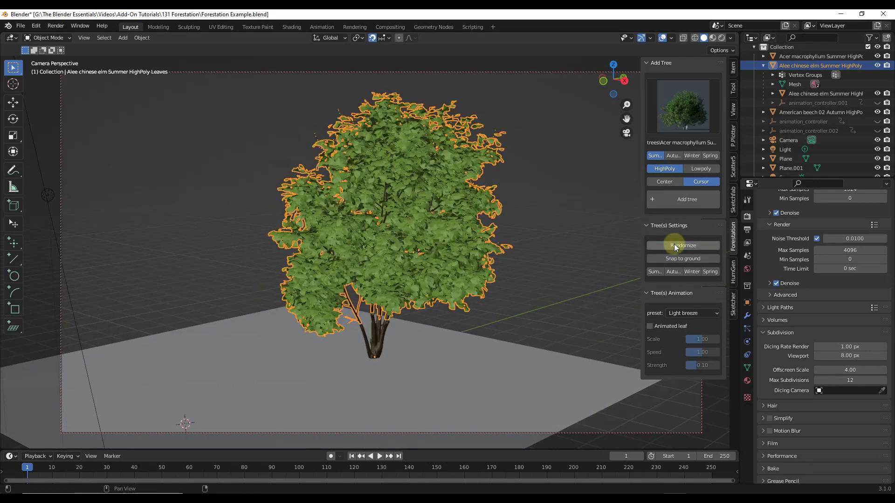
pyautogui.click(675, 246)
pyautogui.click(675, 245)
pyautogui.click(675, 246)
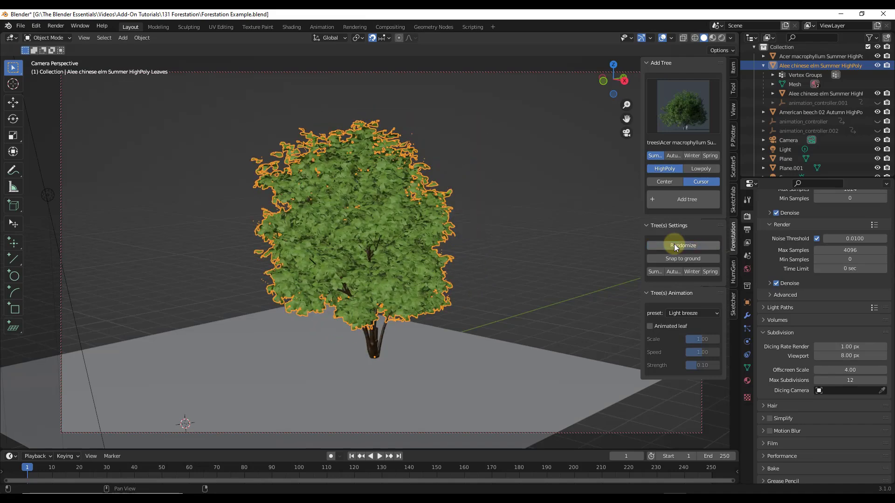
pyautogui.click(674, 245)
pyautogui.click(674, 245)
pyautogui.click(674, 246)
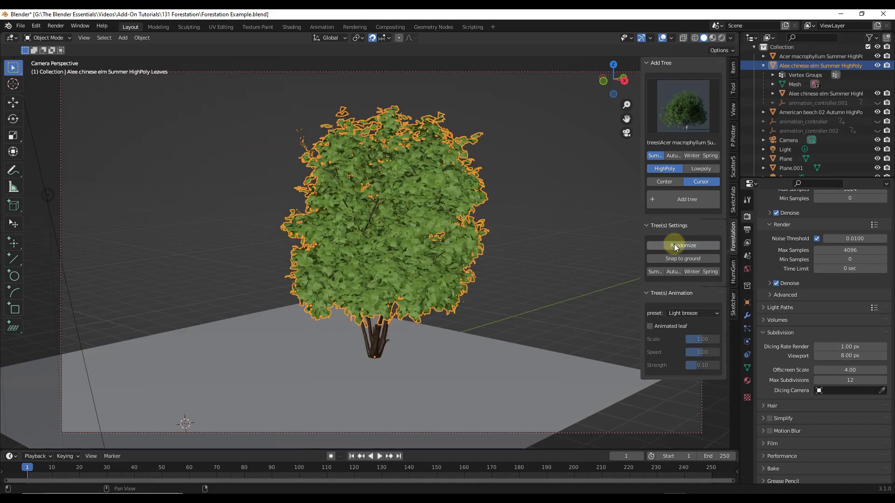
pyautogui.click(674, 246)
pyautogui.click(675, 246)
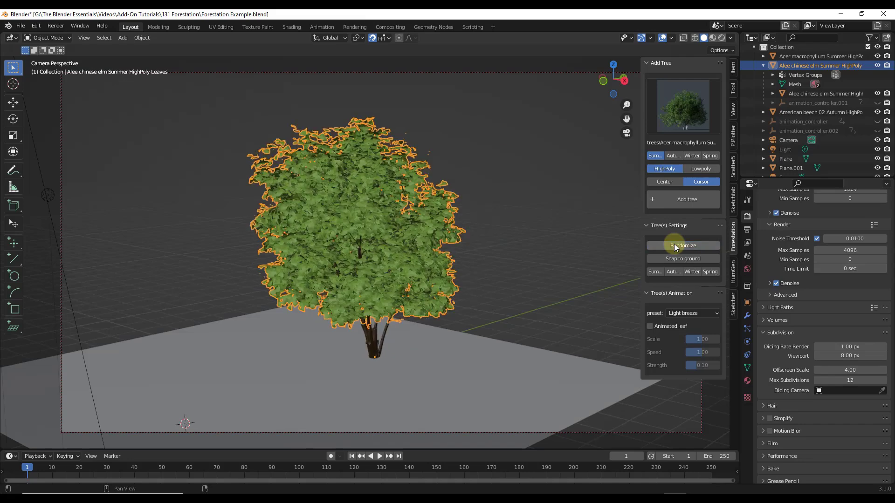
pyautogui.click(674, 246)
pyautogui.click(676, 246)
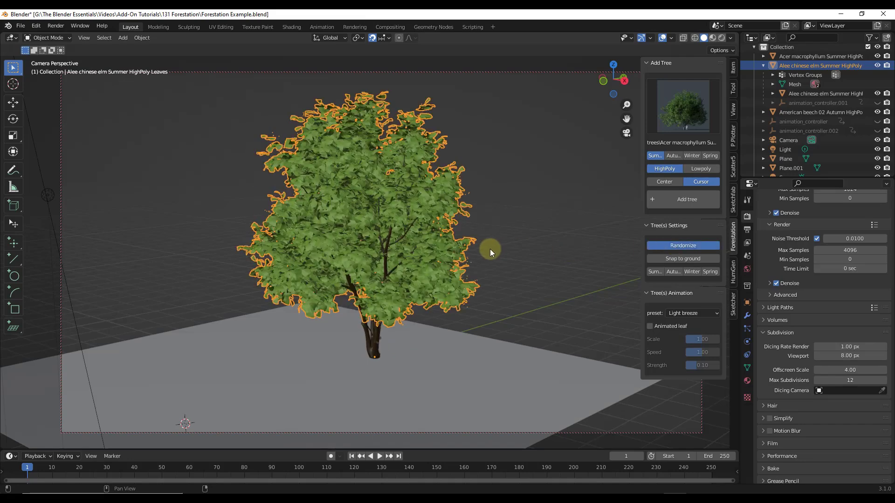
pyautogui.scroll(-3, 382, 237)
pyautogui.moveTo(382, 238); pyautogui.dragTo(414, 246, button='middle')
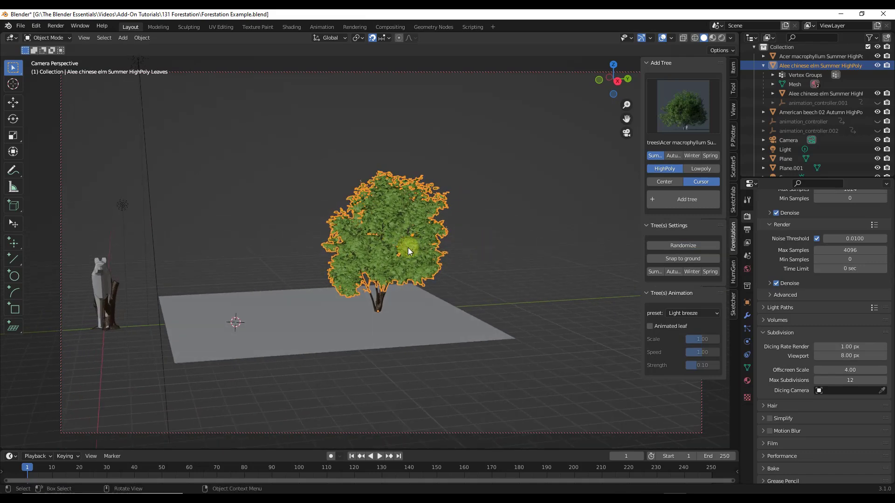
# - Raise the whole elm 3 m straight up along Z
pyautogui.press('g')
pyautogui.press('z')
pyautogui.click(410, 189)
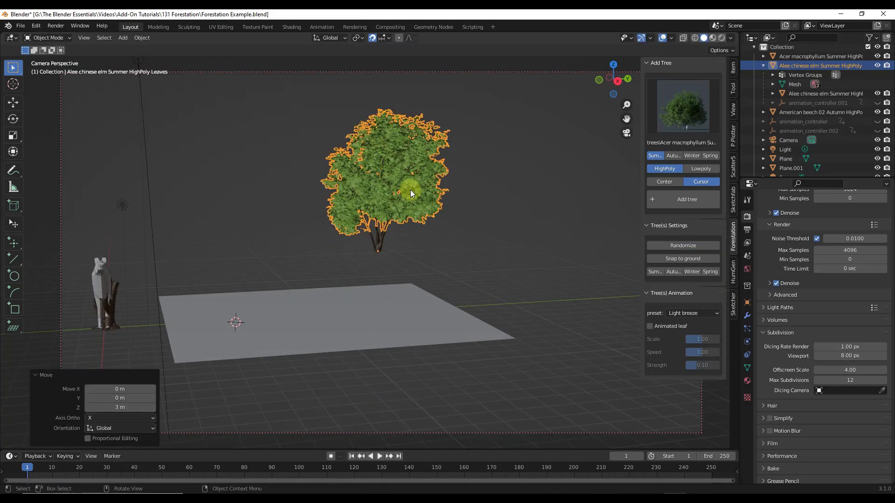
pyautogui.moveTo(407, 258); pyautogui.dragTo(406, 243, button='middle')
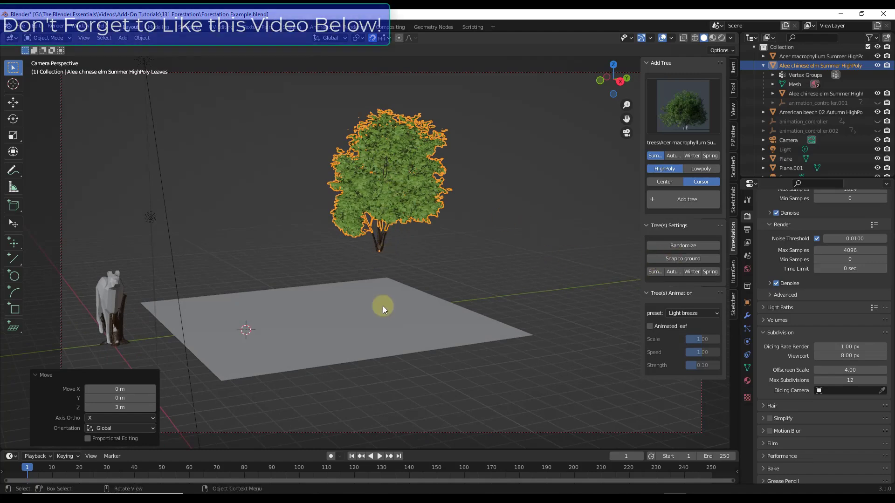
# - Snap the elm back to the ground and zoom in to check the trunk base
pyautogui.click(680, 259)
pyautogui.scroll(6, 377, 312)
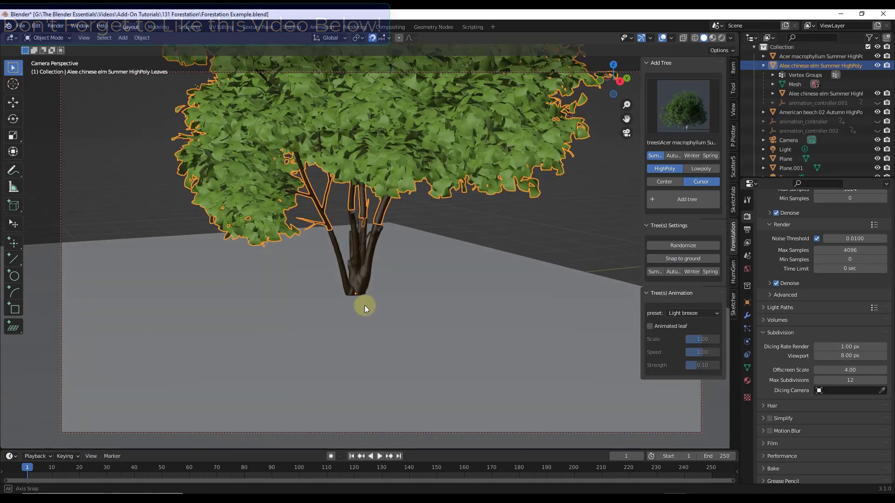
pyautogui.moveTo(365, 306)
pyautogui.mouseDown(button='middle')
pyautogui.moveTo(359, 289)
pyautogui.moveTo(361, 300)
pyautogui.mouseUp(button='middle')
pyautogui.scroll(5, 351, 296)
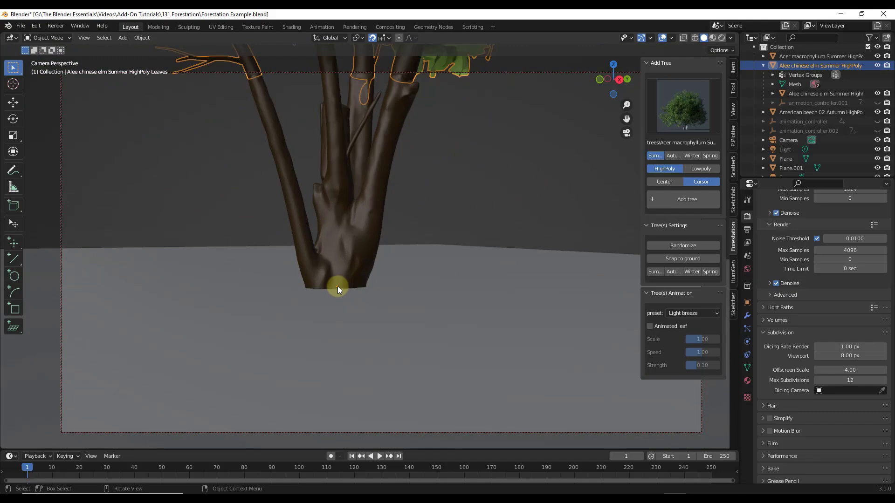
pyautogui.scroll(-8, 373, 306)
pyautogui.moveTo(373, 308); pyautogui.dragTo(379, 323, button='middle')
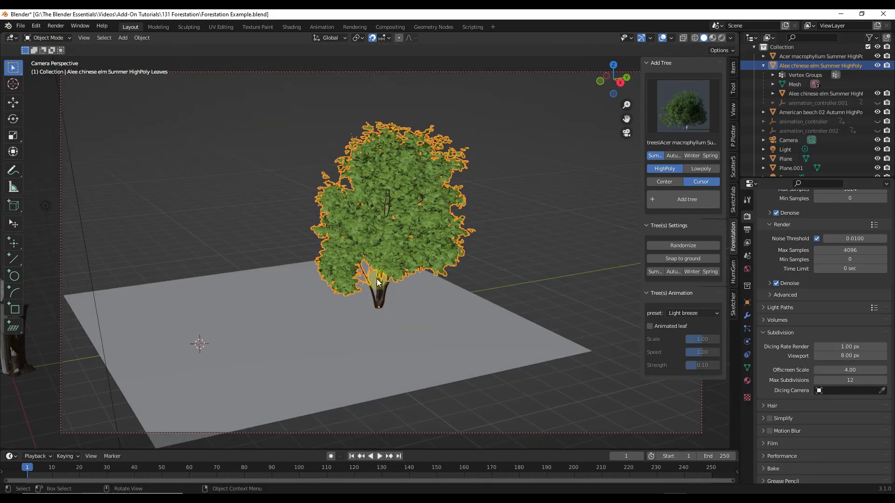
pyautogui.scroll(5, 381, 280)
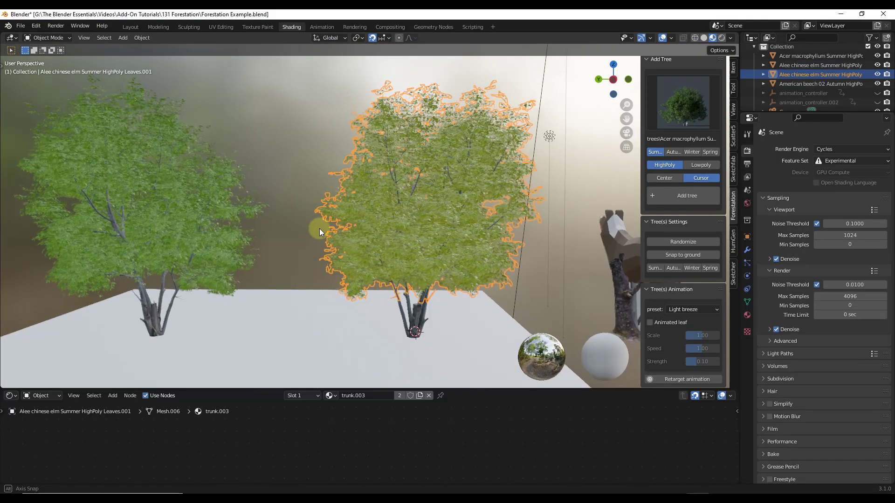
pyautogui.moveTo(320, 228); pyautogui.dragTo(166, 219, button='middle')
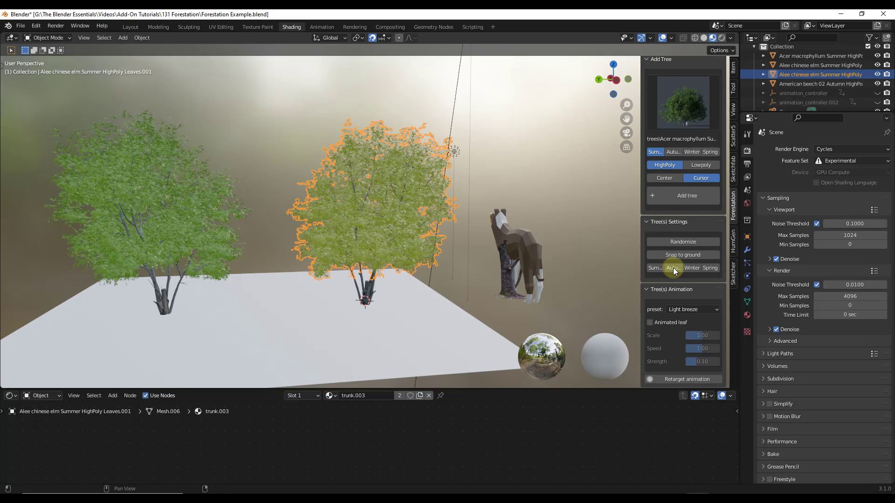
pyautogui.click(692, 268)
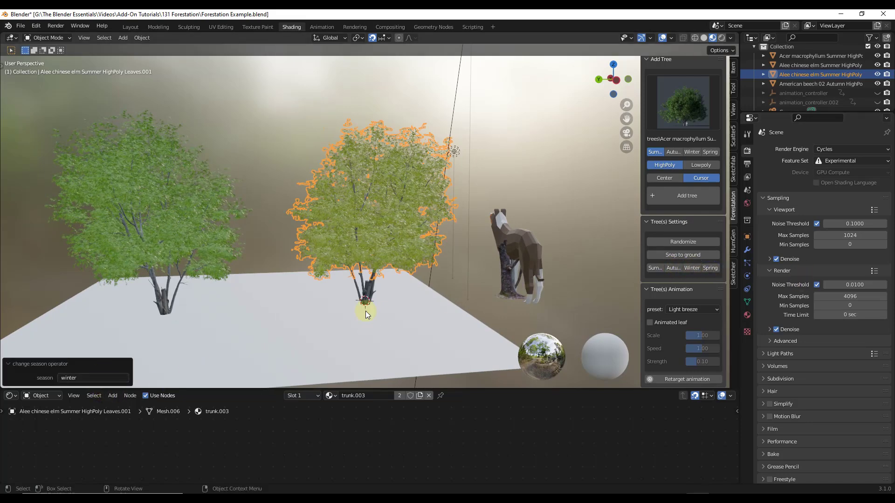
pyautogui.click(93, 378)
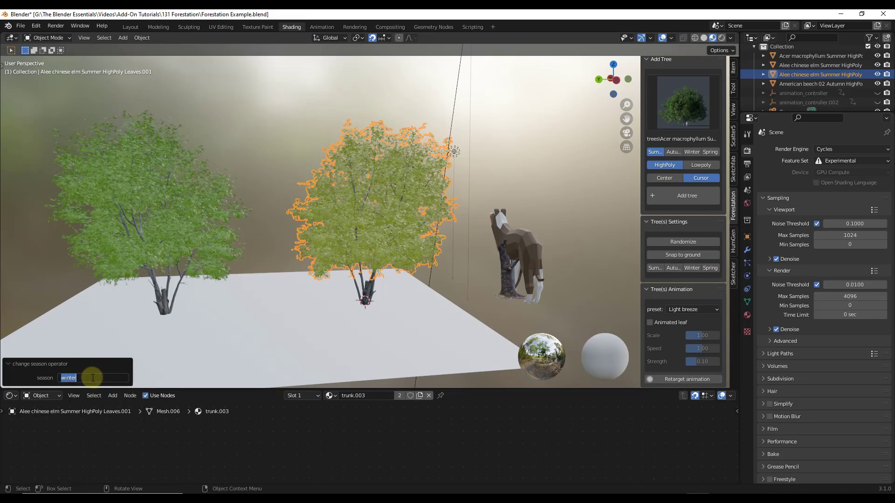
pyautogui.press('Return')
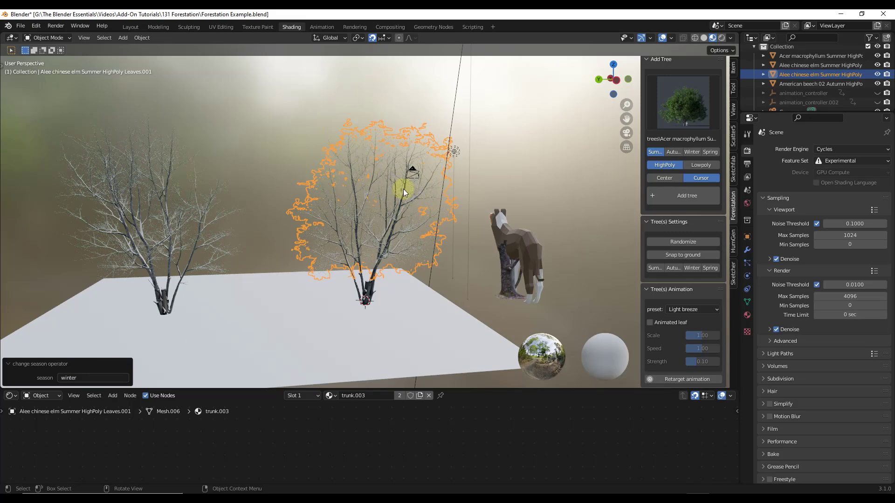
pyautogui.click(655, 268)
pyautogui.click(107, 378)
pyautogui.press('Return')
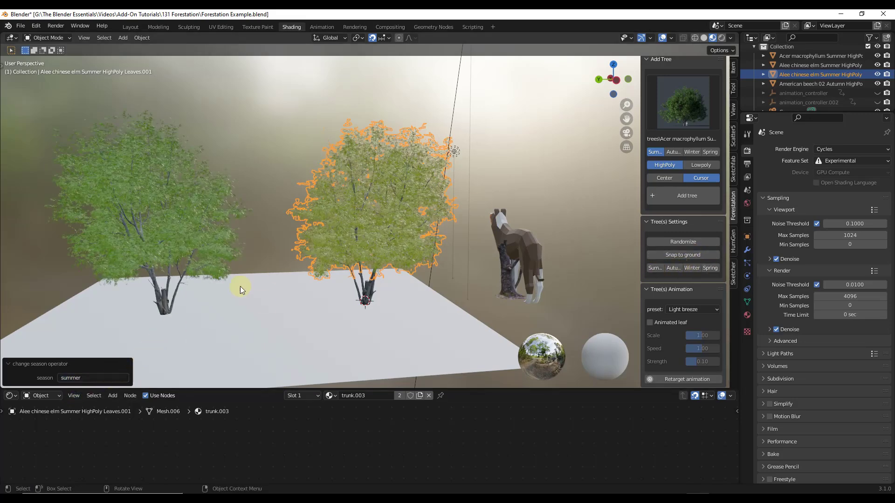
# - Select the left and middle trees and apply the Winter season to them
pyautogui.moveTo(368, 245); pyautogui.dragTo(353, 226, button='middle')
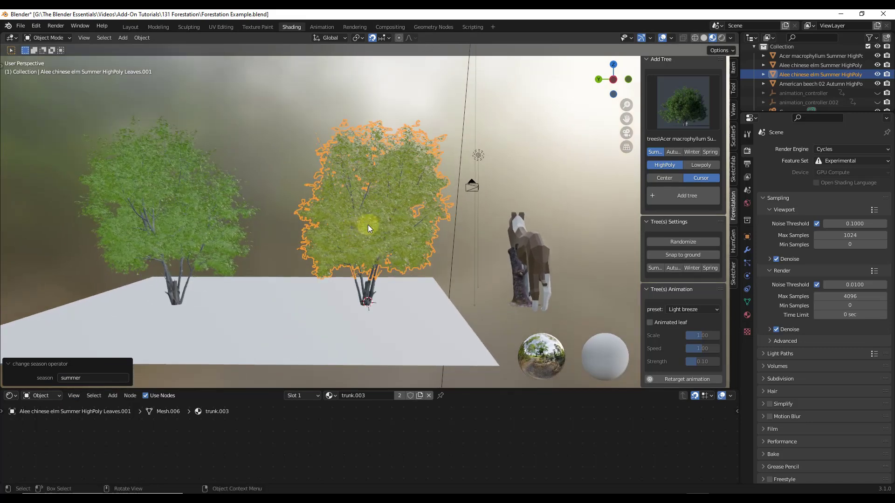
pyautogui.moveTo(510, 217); pyautogui.dragTo(248, 226, button='middle')
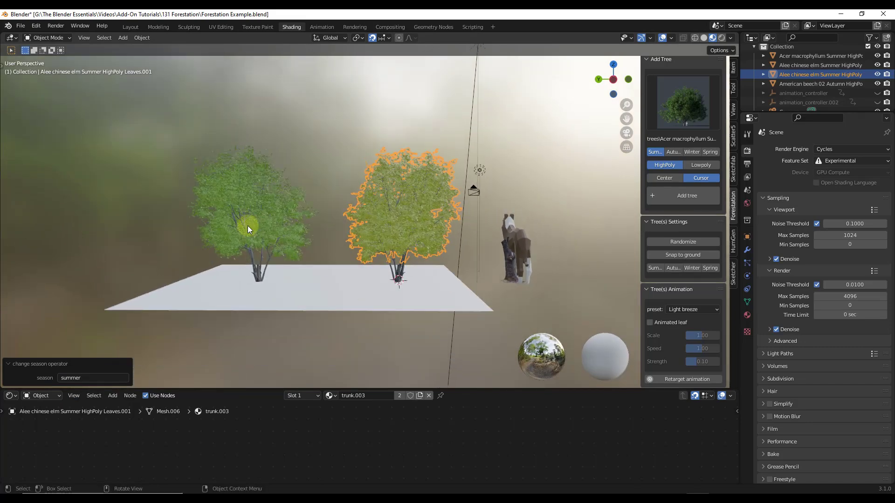
pyautogui.scroll(2, 248, 226)
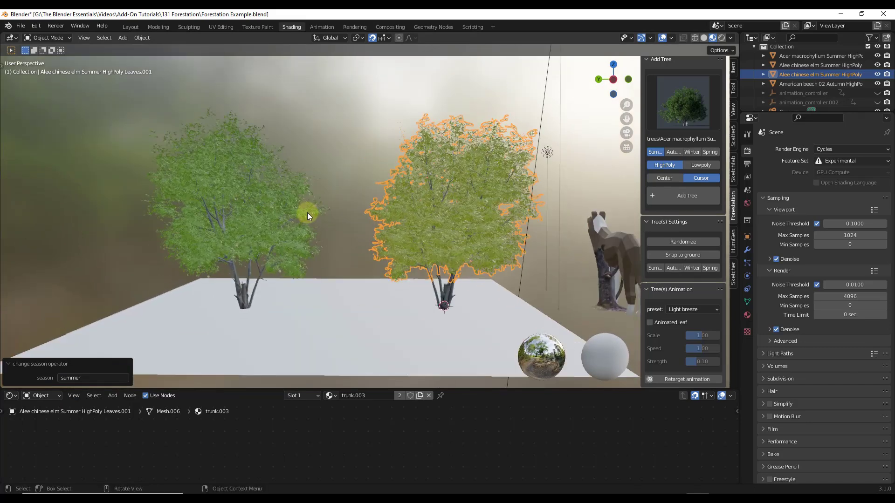
pyautogui.click(257, 188)
pyautogui.click(484, 197)
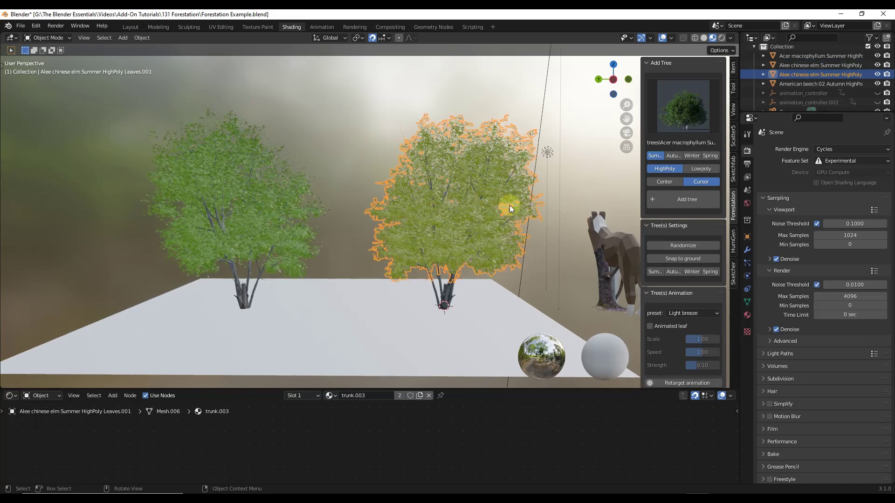
pyautogui.click(691, 275)
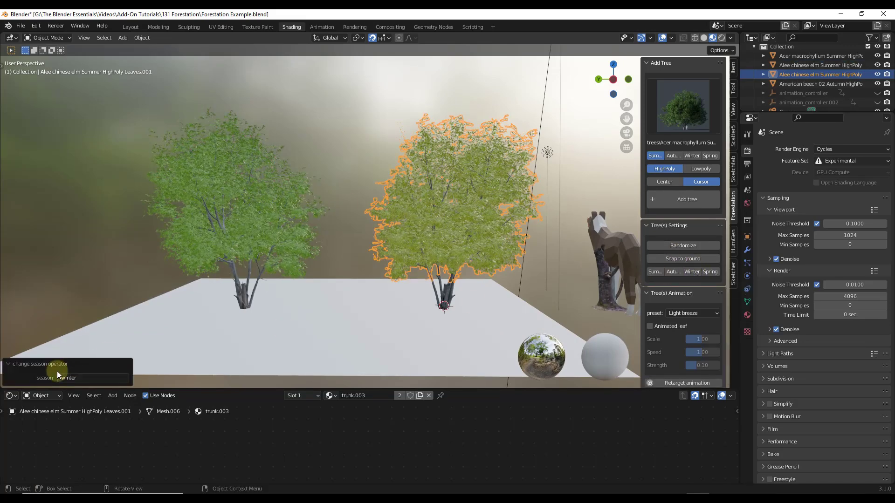
pyautogui.click(79, 378)
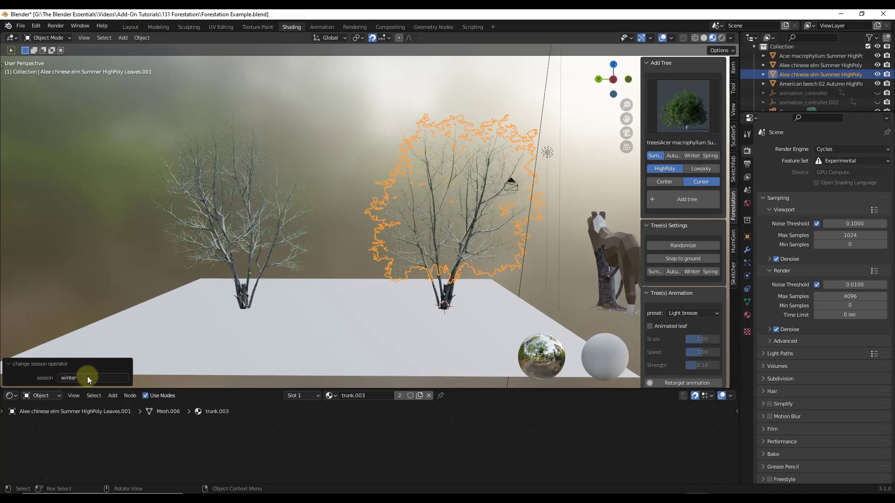
# - Make the left tree's leaf material single-user and switch it back to Summer
pyautogui.click(253, 222)
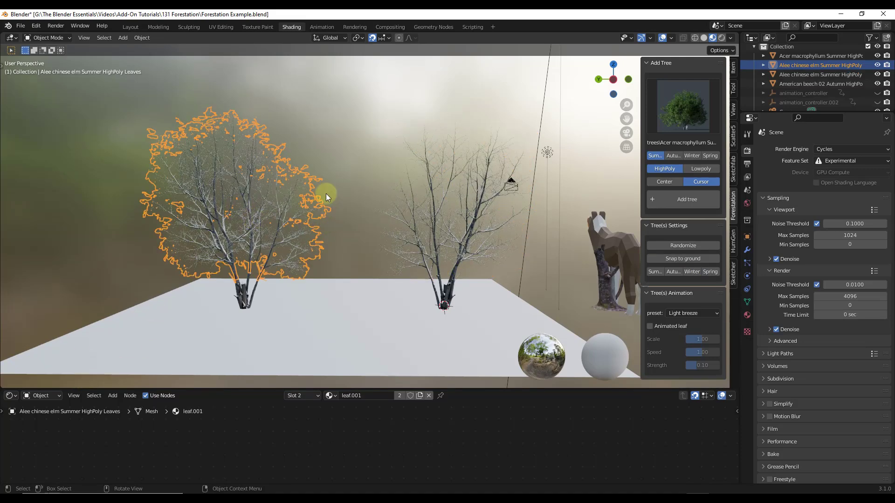
pyautogui.click(399, 397)
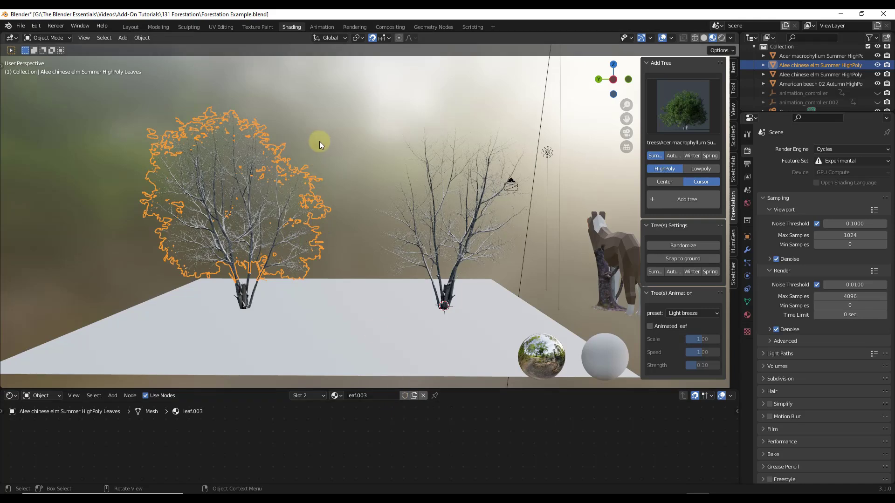
pyautogui.click(655, 271)
pyautogui.click(101, 378)
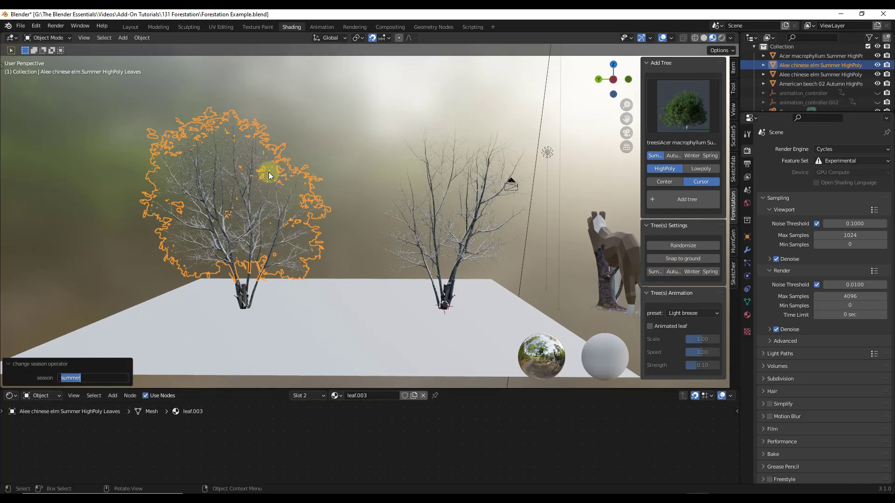
pyautogui.press('Return')
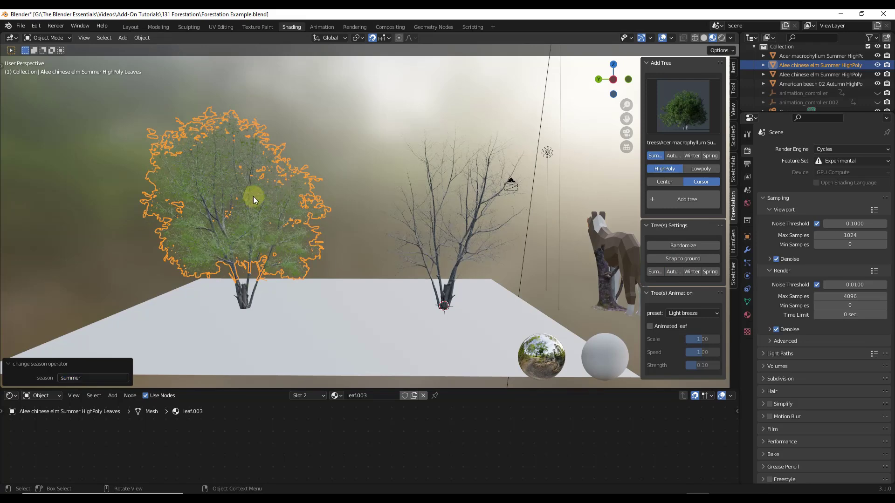
pyautogui.click(482, 206)
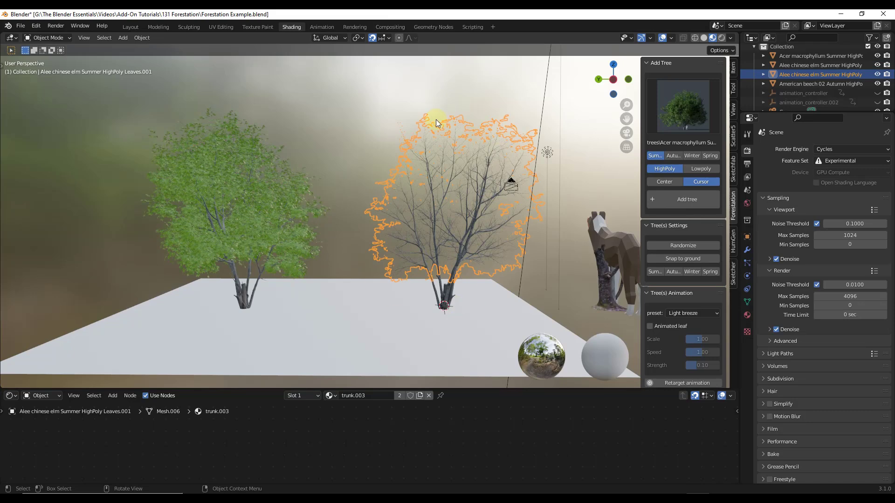
pyautogui.moveTo(538, 184); pyautogui.dragTo(517, 177, button='middle')
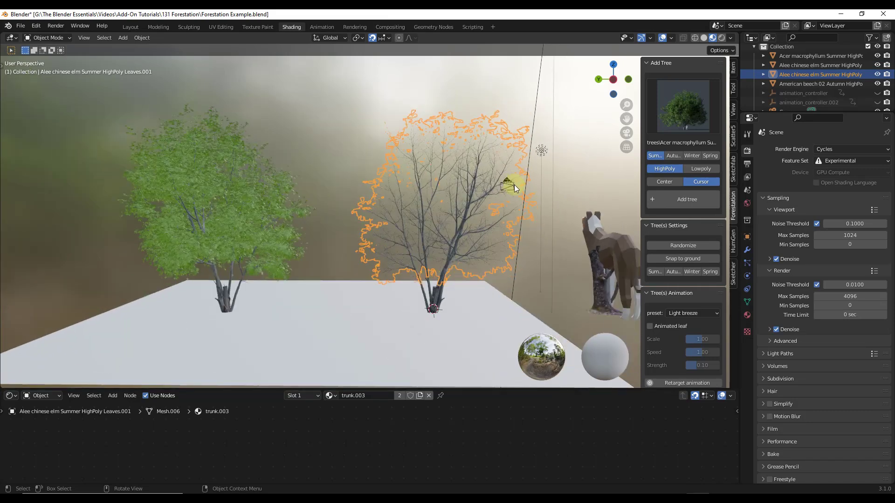
# - Snap the middle tree to the ground, leaving the wind preset unchanged
pyautogui.click(680, 259)
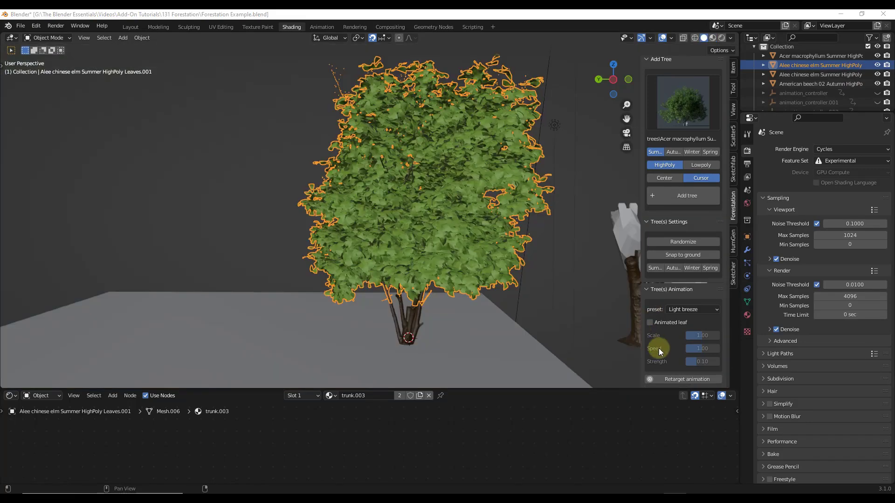
pyautogui.click(685, 310)
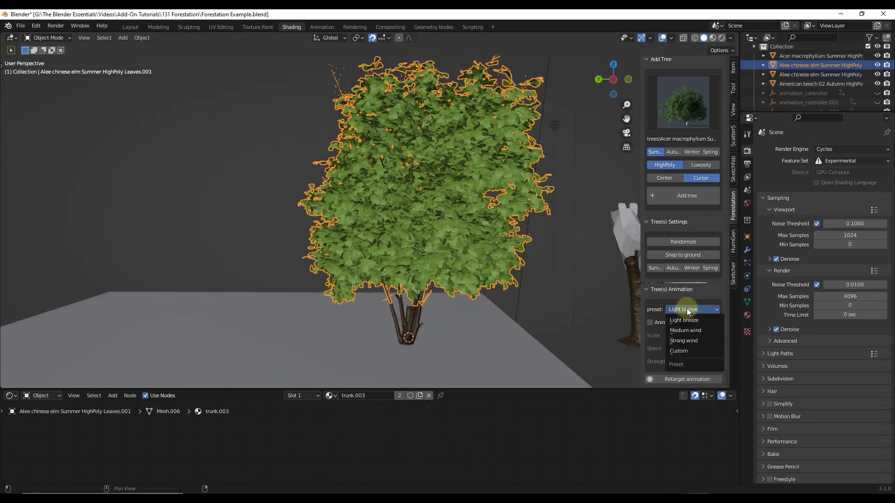
pyautogui.click(686, 308)
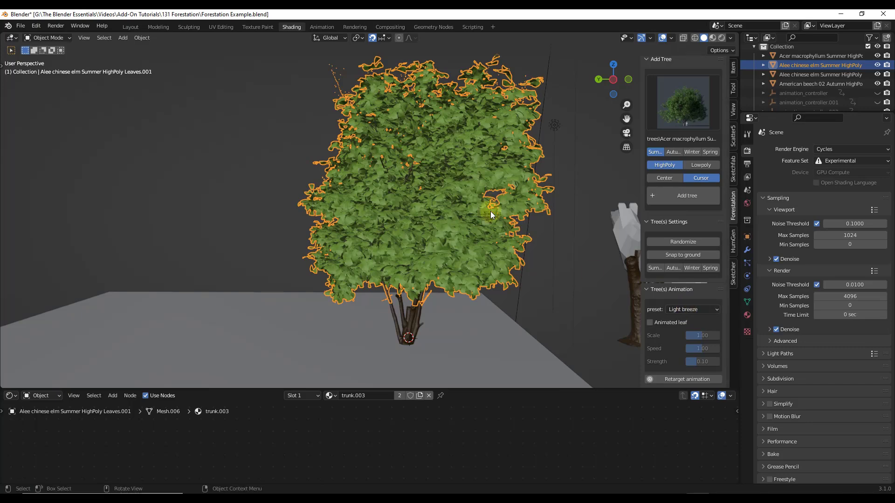
# - Switch to the Layout workspace and start animation playback on the timeline
pyautogui.click(130, 27)
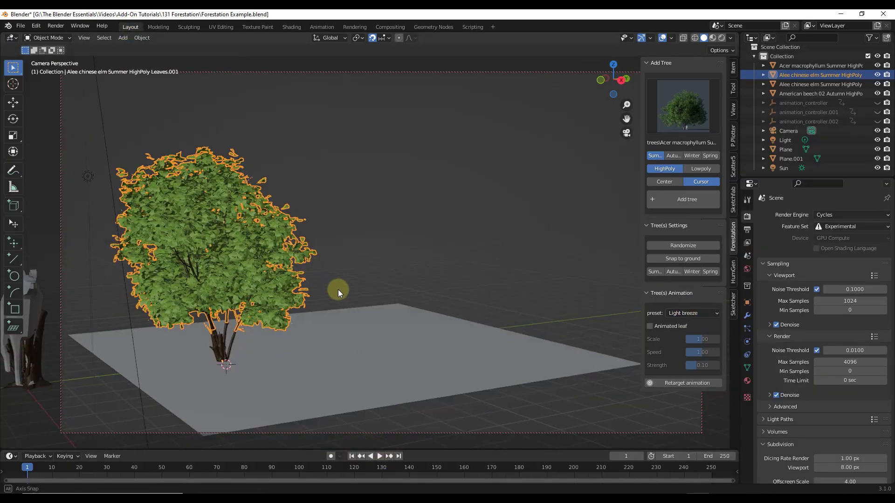
pyautogui.moveTo(337, 290); pyautogui.dragTo(298, 261, button='middle')
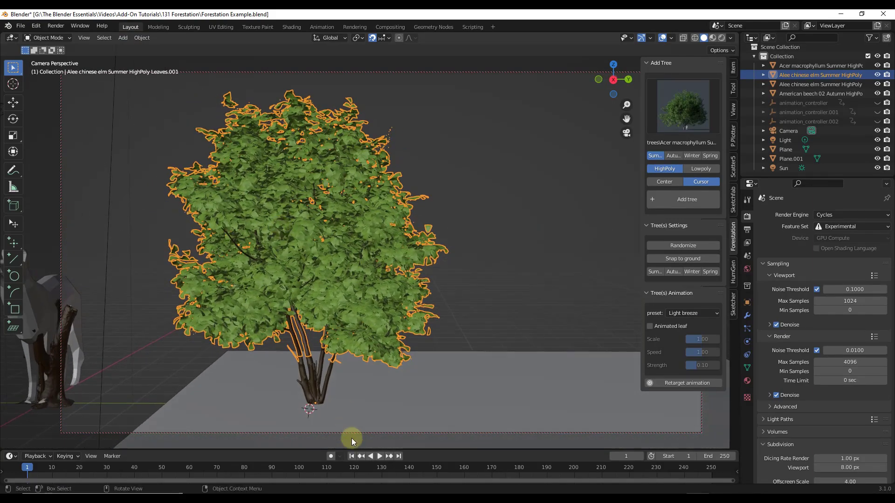
pyautogui.click(379, 458)
# - Rewind to frame 1, enable leaf animation and choose the Light breeze wind preset
pyautogui.click(375, 456)
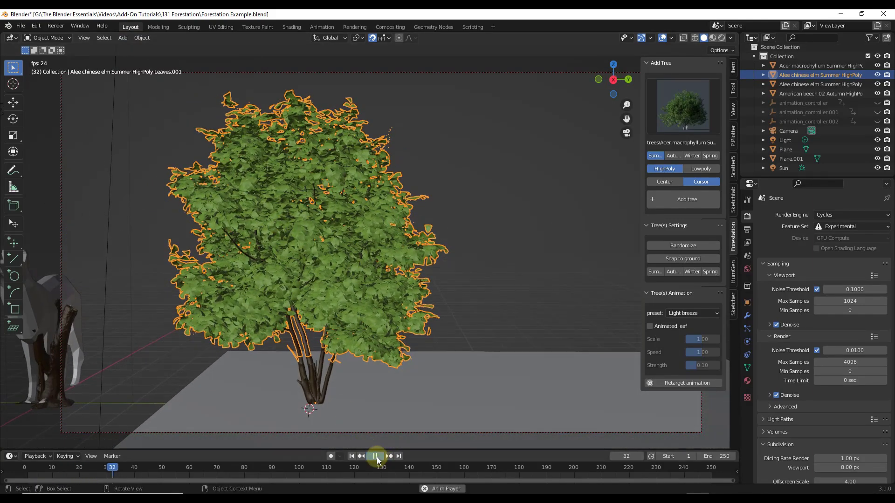
pyautogui.click(351, 456)
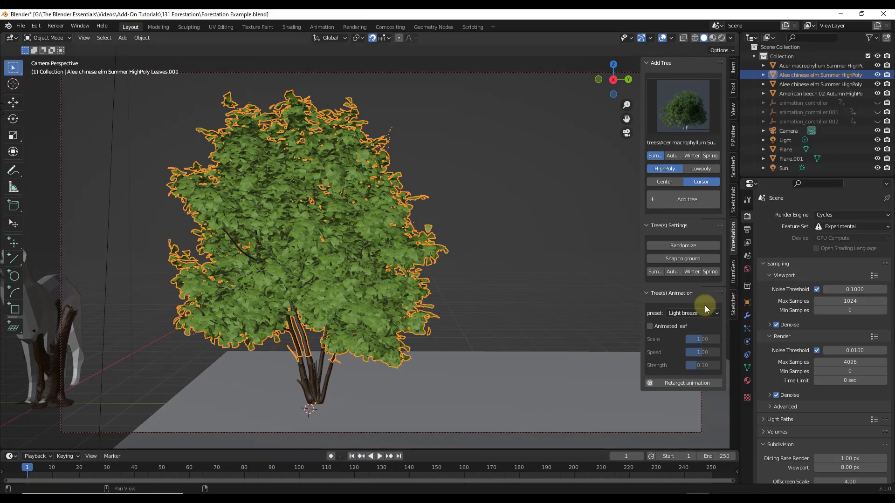
pyautogui.click(664, 327)
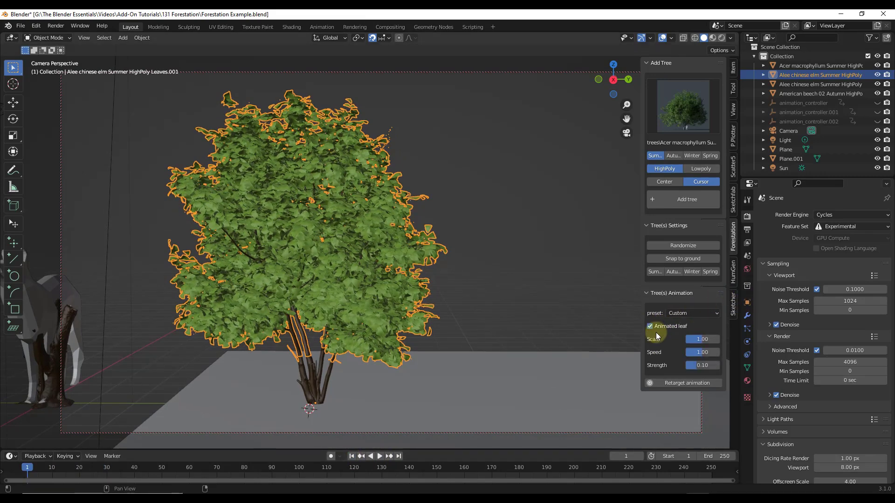
pyautogui.click(686, 313)
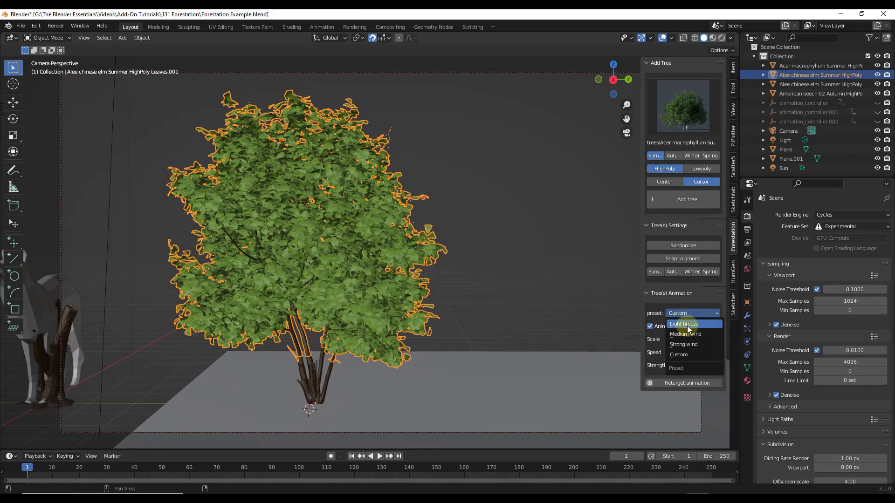
pyautogui.click(687, 325)
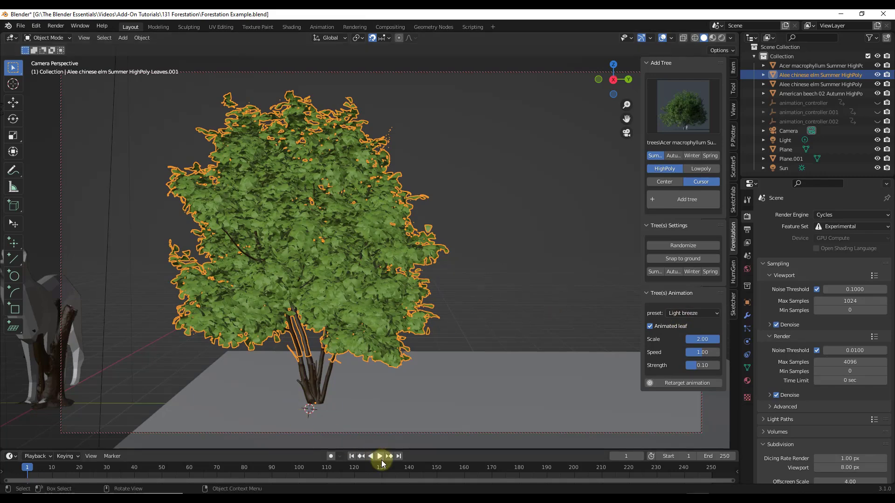
# - Play the animation to preview the leaf motion and stop at frame 20
pyautogui.click(380, 456)
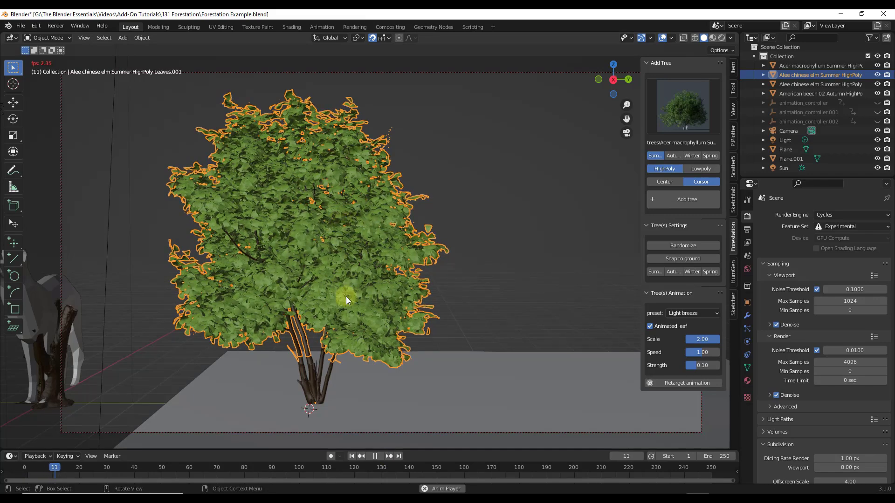
pyautogui.click(375, 456)
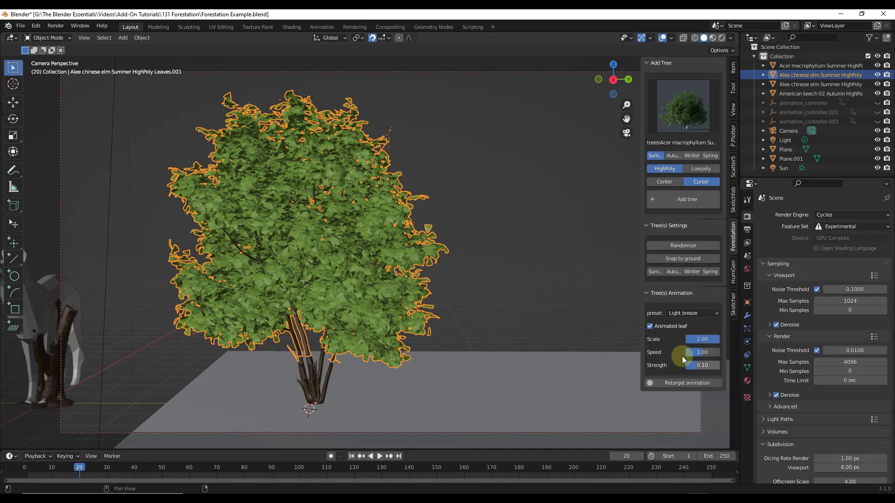
pyautogui.scroll(-3, 396, 217)
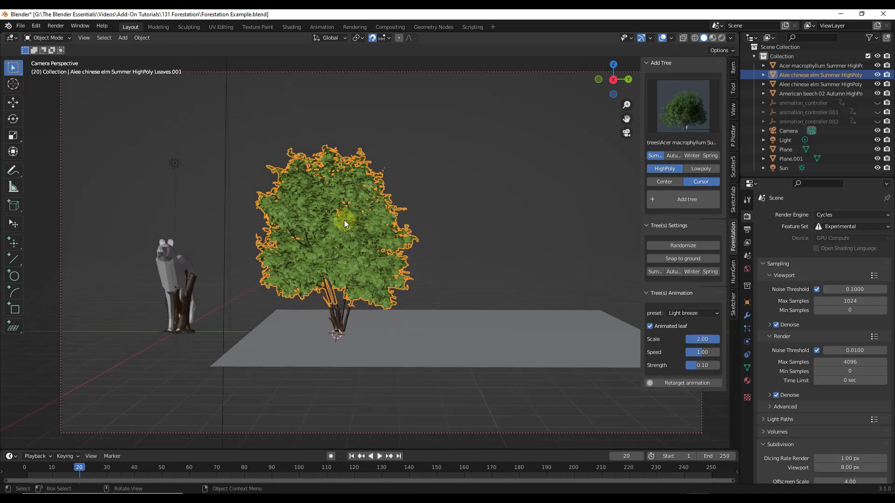
# - Duplicate the elm's trunk and leaves, moving the copy 6 m along Y
pyautogui.click(338, 321)
pyautogui.keyDown('shift'); pyautogui.click(334, 221); pyautogui.keyUp('shift')
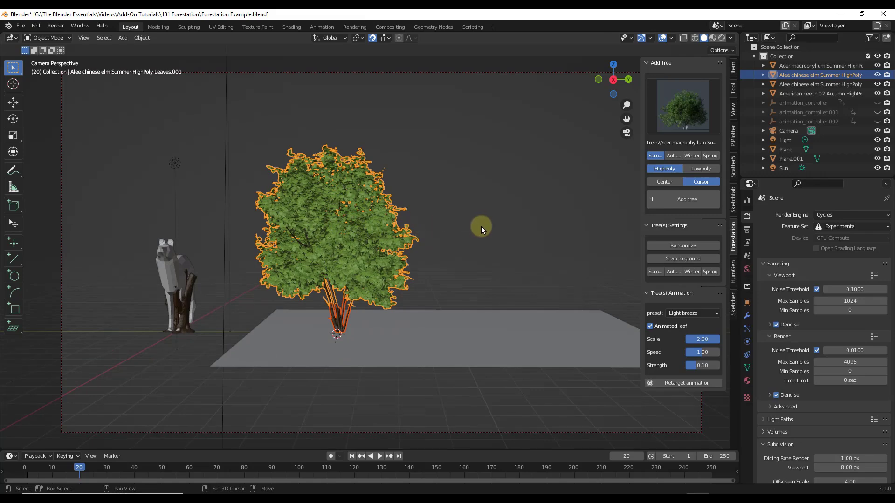
pyautogui.hotkey('shift', 'd')
pyautogui.press('y')
pyautogui.press('6')
pyautogui.press('Return')
# - Randomize the copied tree's shape in Tree(s) Settings and start animation playback
pyautogui.click(685, 248)
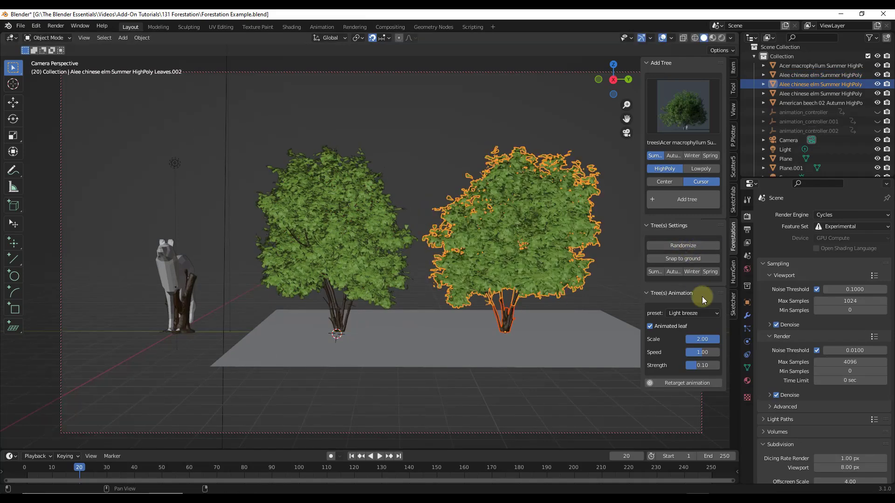
pyautogui.click(380, 457)
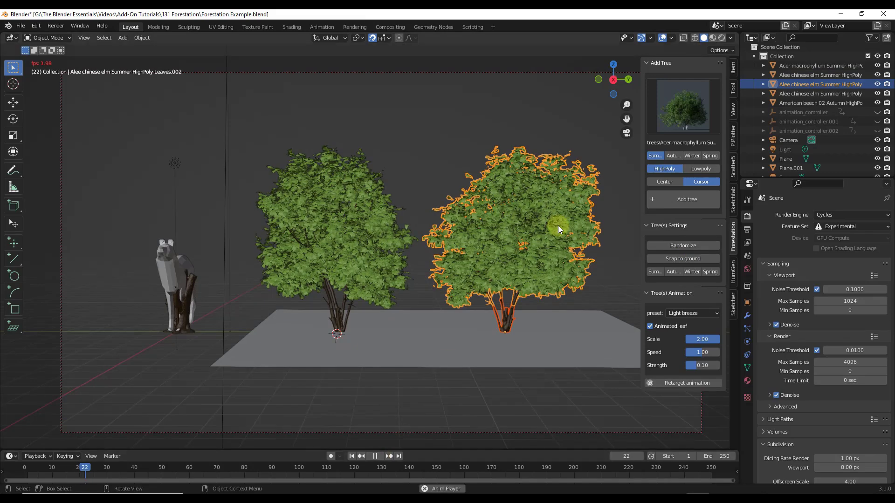
pyautogui.scroll(2, 577, 228)
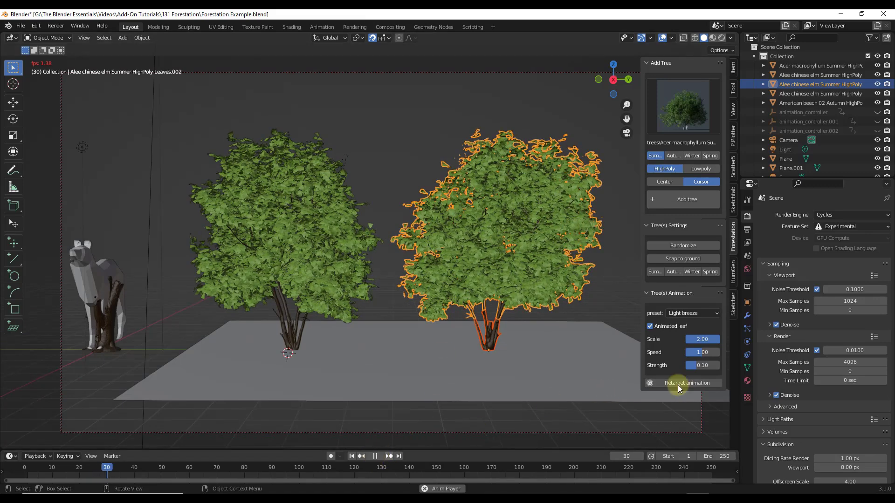
# - Stop at frame 31, zoom in on both elms, and replay until frame 49
pyautogui.click(377, 456)
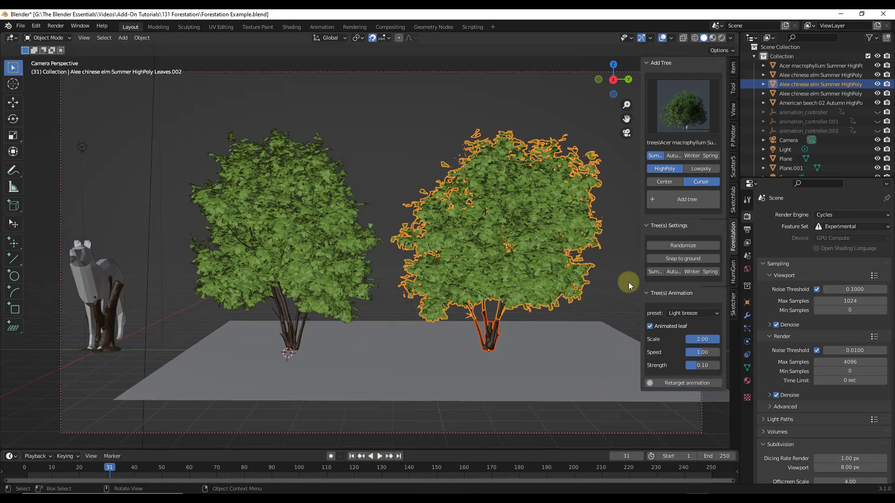
pyautogui.scroll(3, 628, 281)
pyautogui.scroll(-4, 557, 215)
pyautogui.scroll(5, 507, 211)
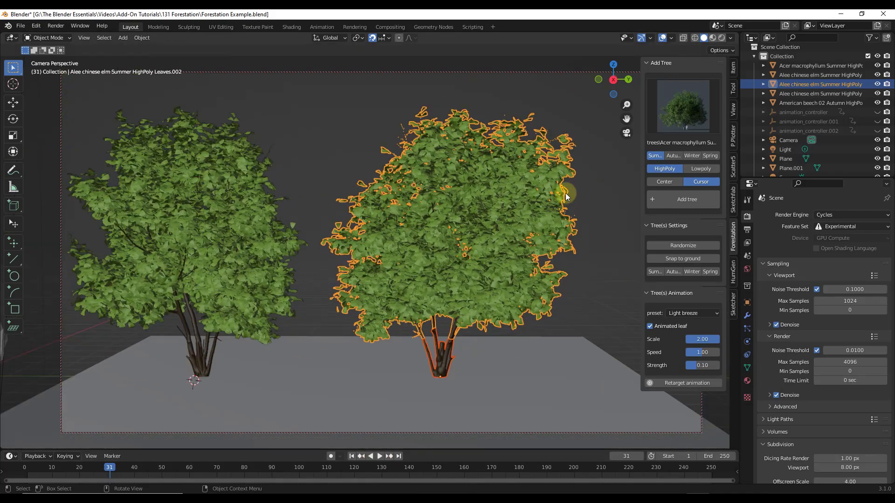
pyautogui.scroll(1, 566, 193)
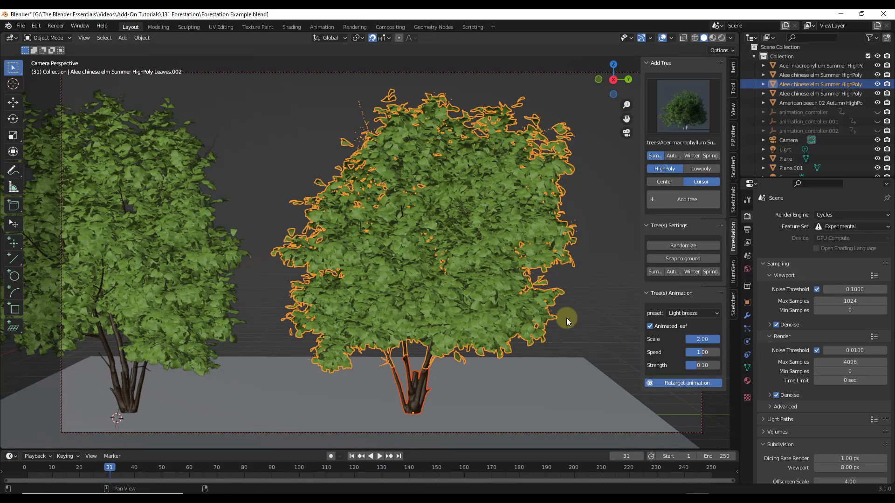
pyautogui.click(380, 457)
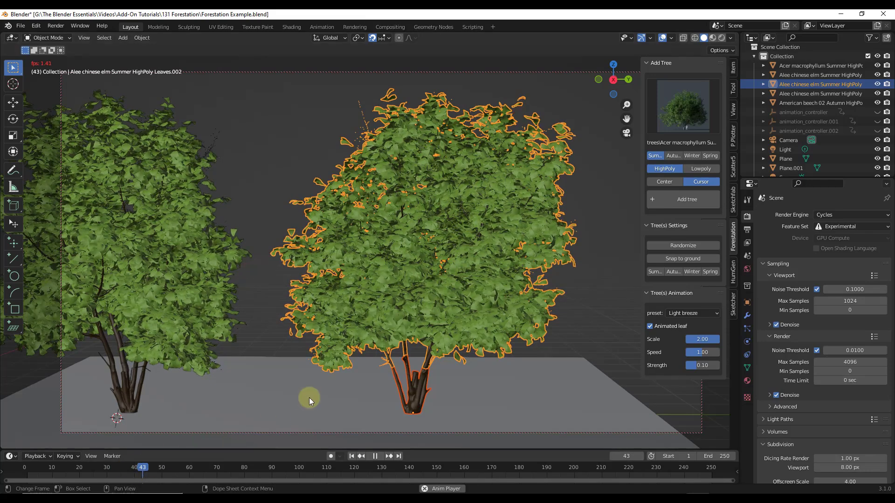
pyautogui.click(376, 457)
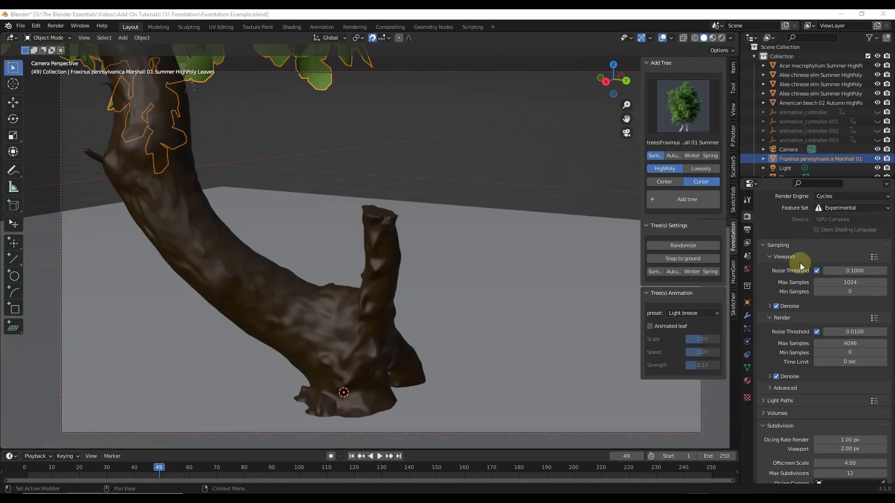
# - Keep the Cycles feature set on Experimental
pyautogui.scroll(1, 800, 262)
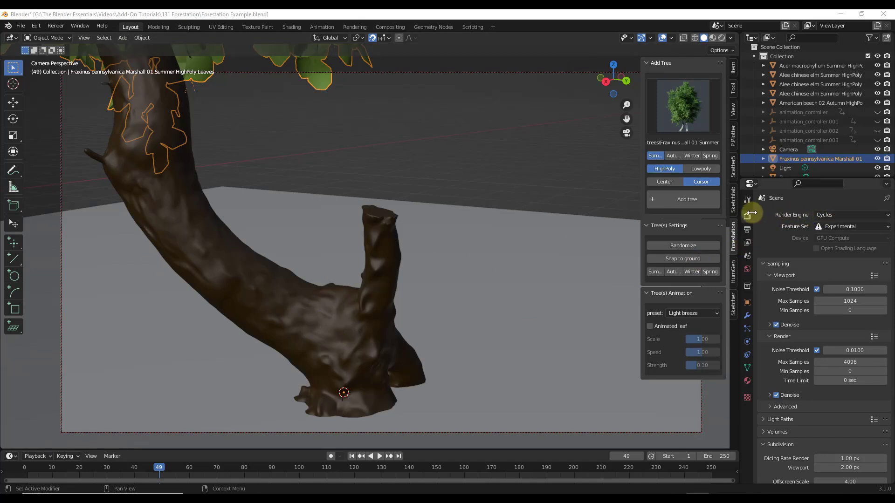
pyautogui.click(837, 225)
pyautogui.click(836, 225)
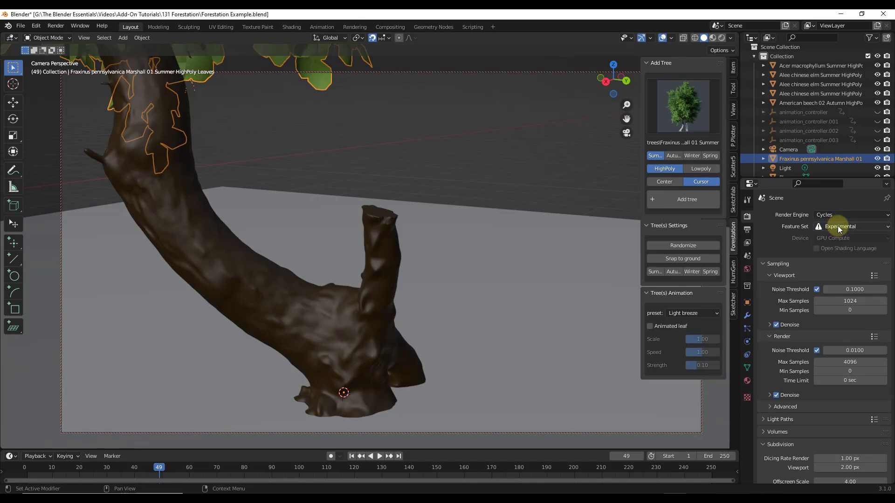
# - Enable Adaptive Subdivision on the Fraxinus trunk's Subdivision modifier
pyautogui.click(276, 281)
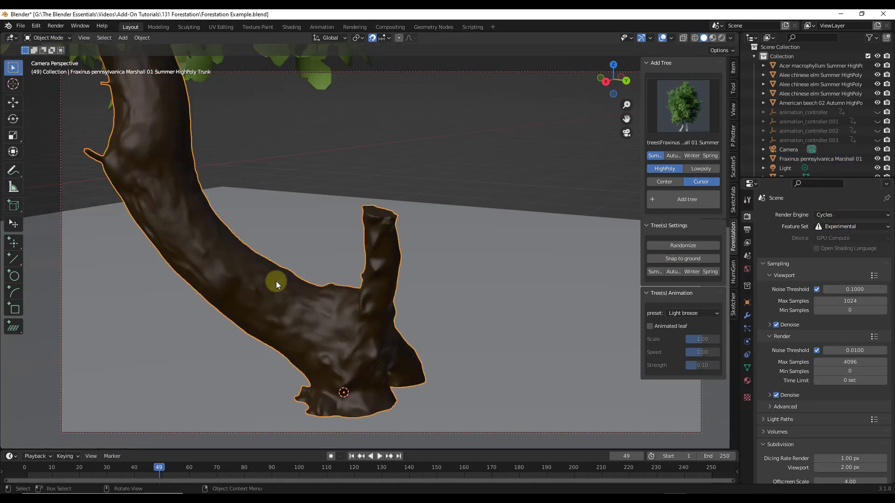
pyautogui.click(747, 315)
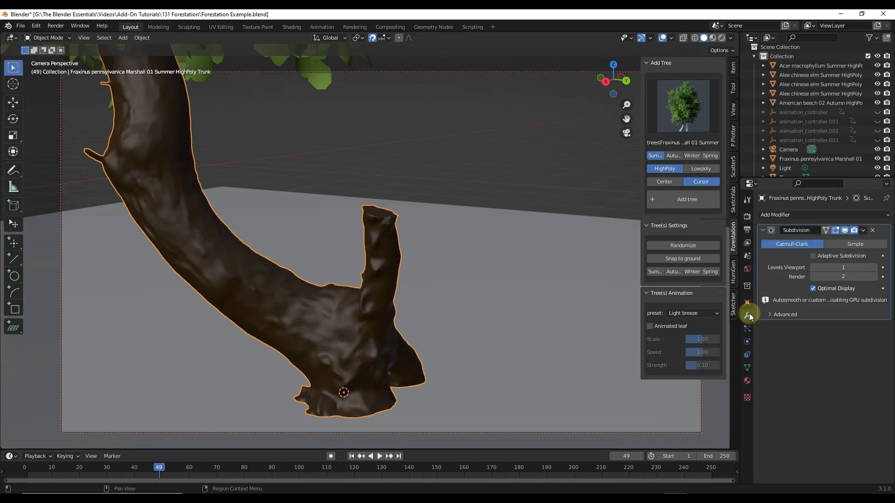
pyautogui.click(813, 256)
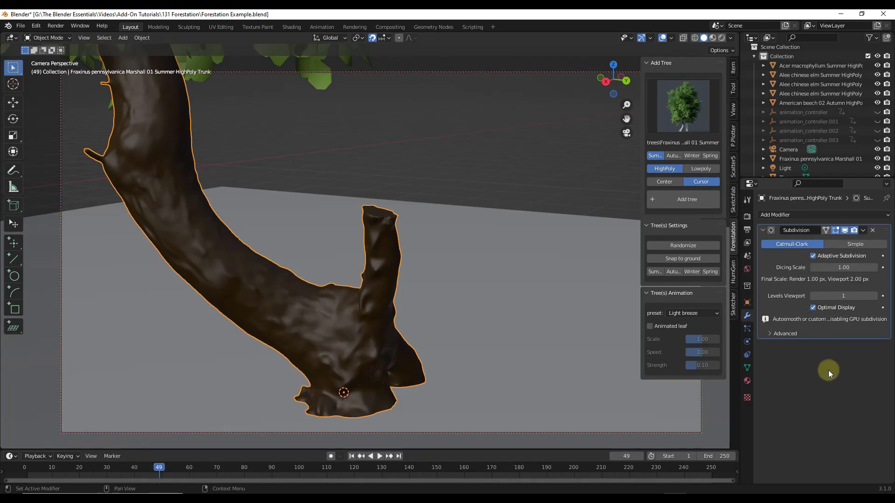
pyautogui.click(748, 217)
# - Set the Cycles viewport dicing rate to 8 px in Render Properties
pyautogui.scroll(-3, 795, 317)
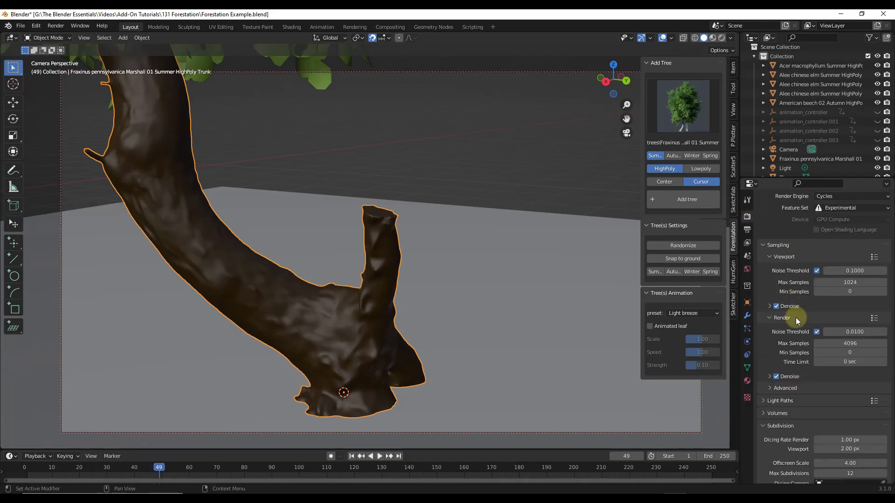
pyautogui.scroll(-3, 804, 316)
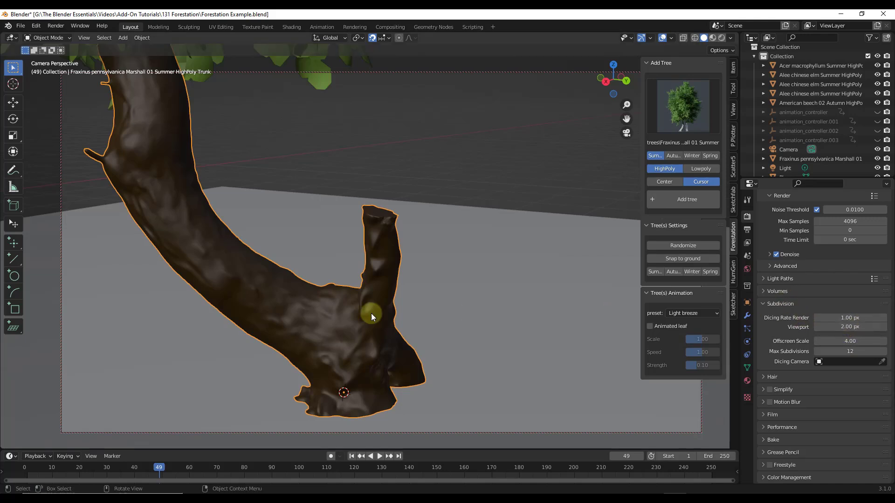
pyautogui.click(848, 327)
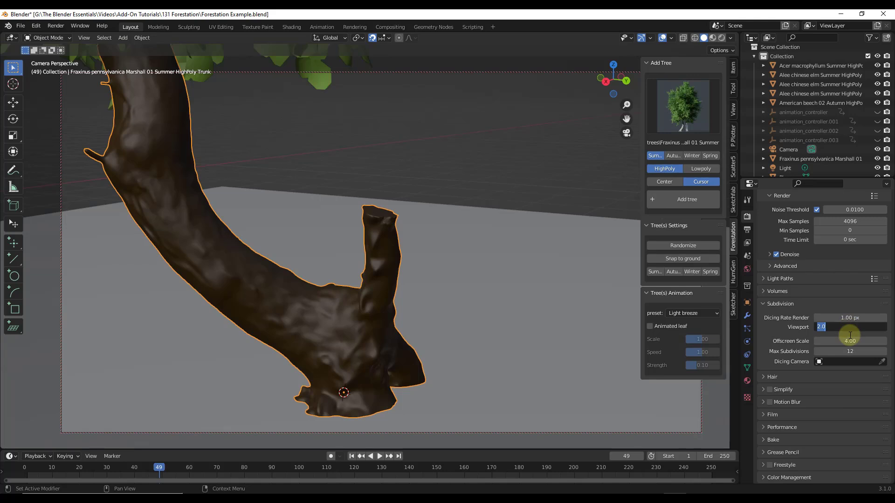
pyautogui.write('8')
pyautogui.press('Return')
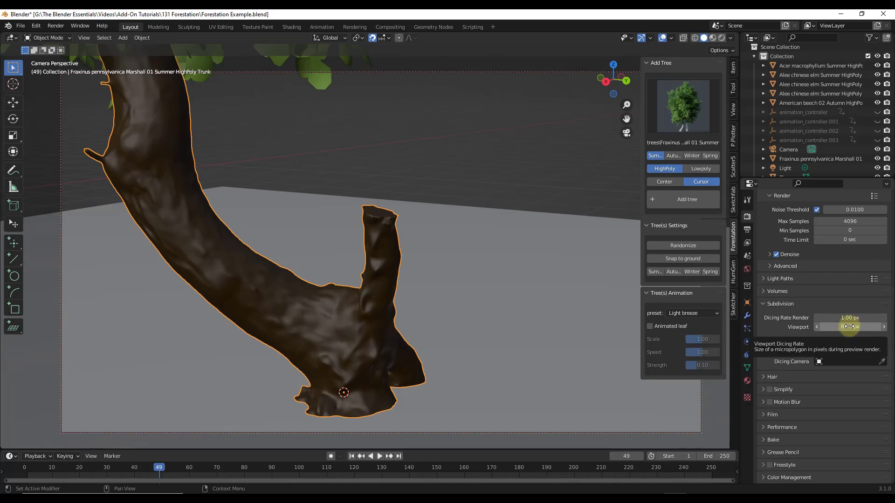
# - Change the viewport dicing rate back to 2 px
pyautogui.click(849, 327)
pyautogui.write('2')
pyautogui.press('Return')
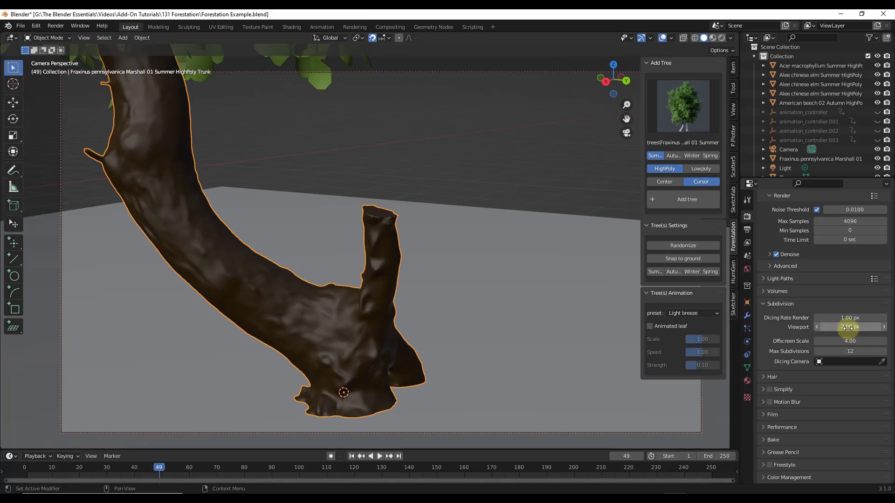
pyautogui.press('z')
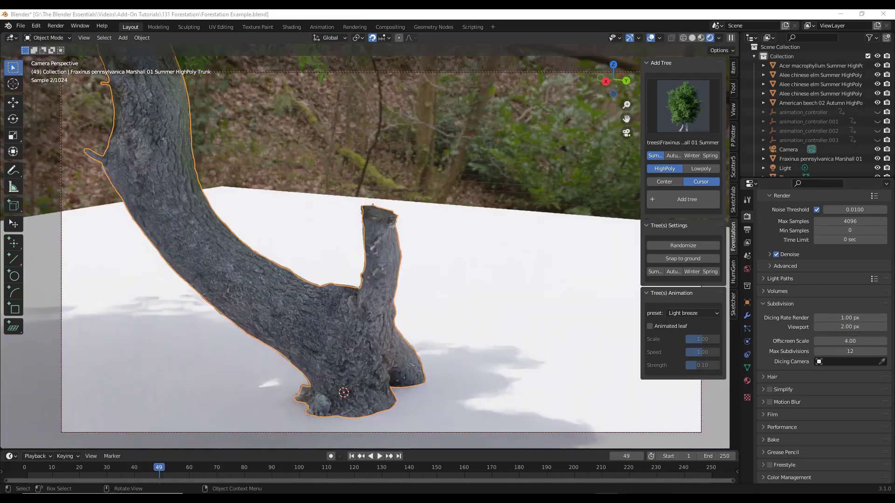